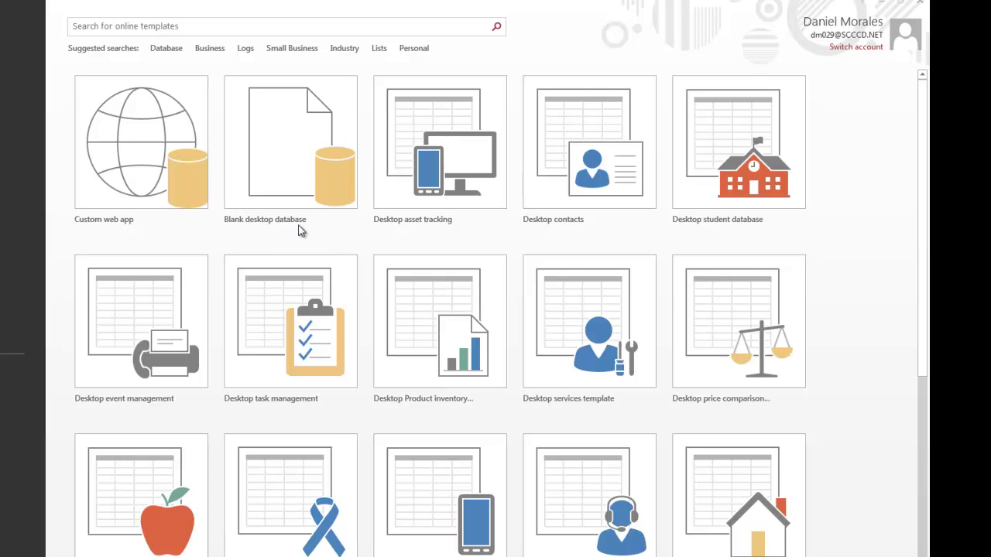
# Step: Start a blank desktop database and set its save location to the Desktop
pyautogui.click(285, 172)
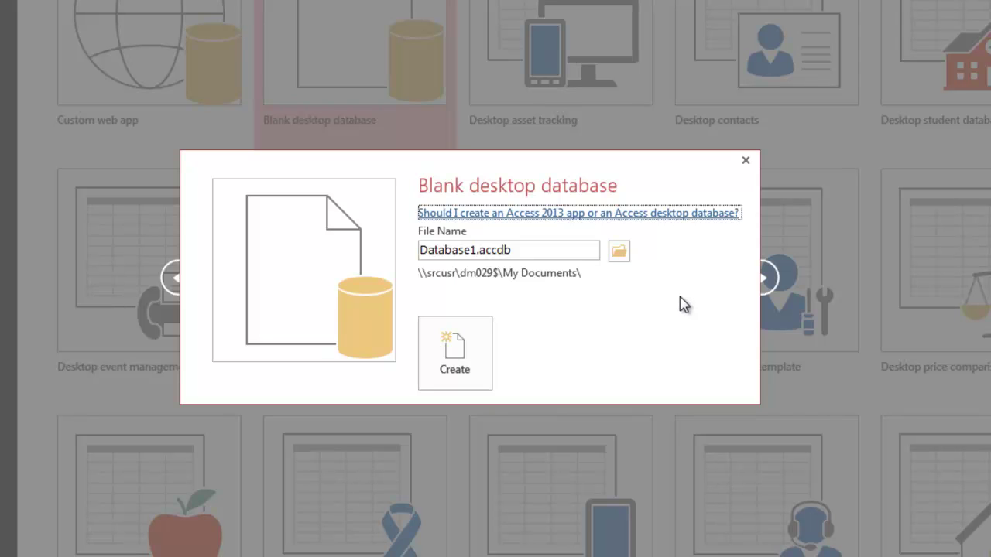
pyautogui.click(619, 254)
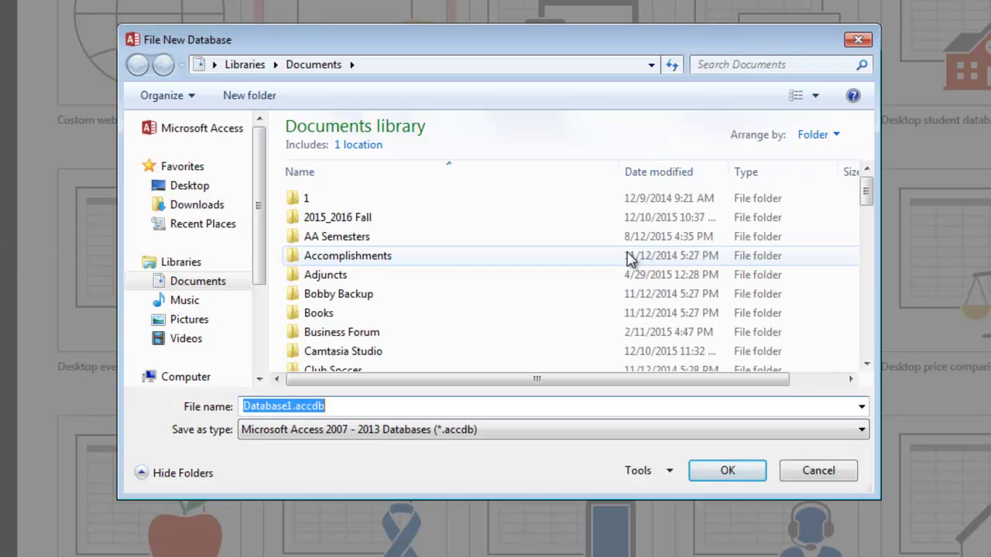
pyautogui.click(192, 186)
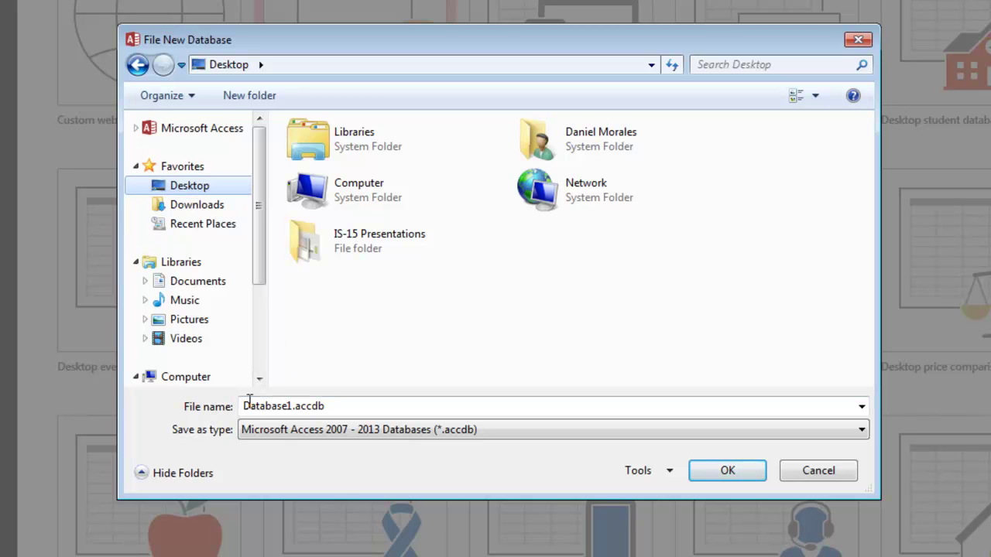
# Step: Replace the default Database1 file name with the user's name and confirm it
pyautogui.click(288, 408)
pyautogui.moveTo(292, 406); pyautogui.dragTo(222, 405)
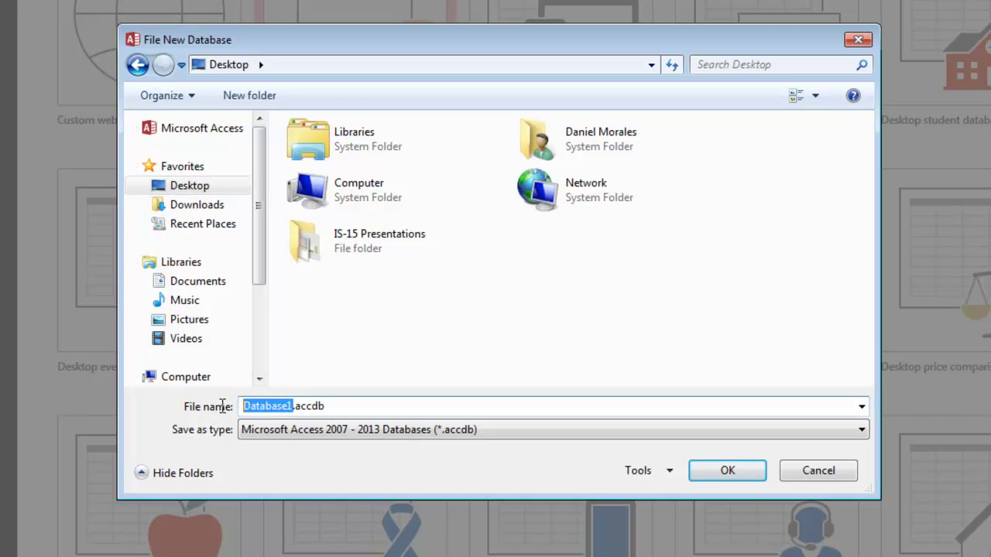
pyautogui.write('MoralesDan')
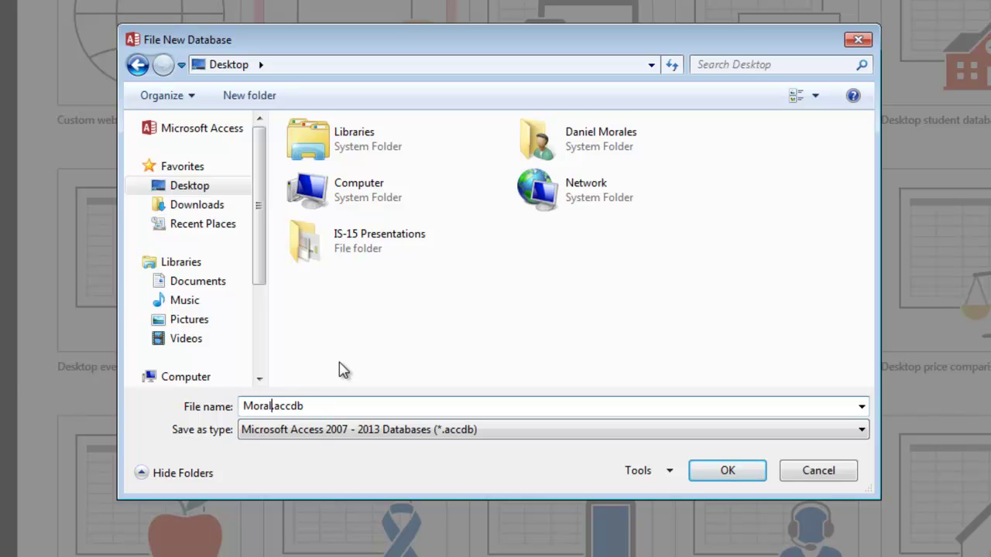
pyautogui.write('ielAccess')
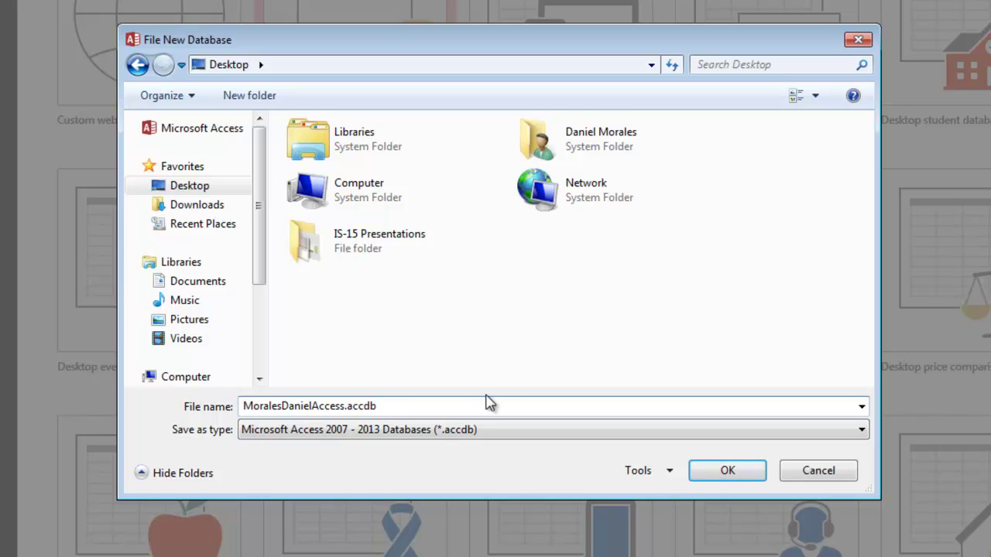
pyautogui.click(708, 471)
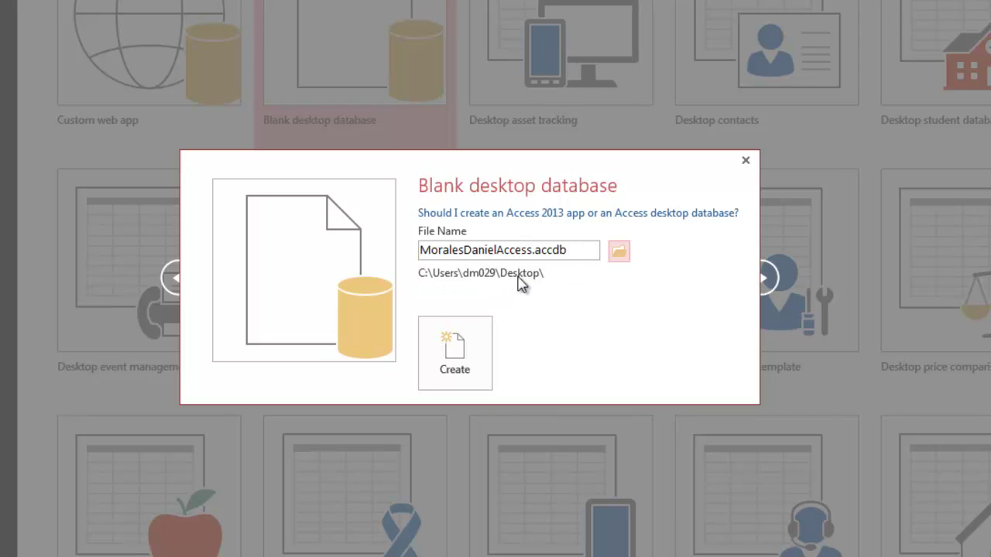
# Step: Create the blank database, then browse the Database Tools, External Data, Create and Home ribbon tabs
pyautogui.click(453, 346)
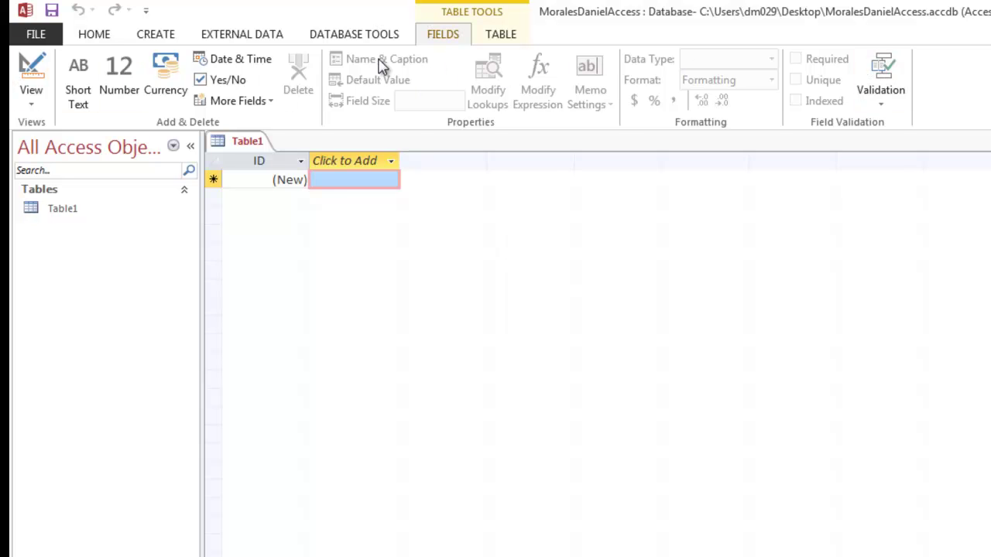
pyautogui.click(373, 35)
pyautogui.click(246, 35)
pyautogui.click(144, 39)
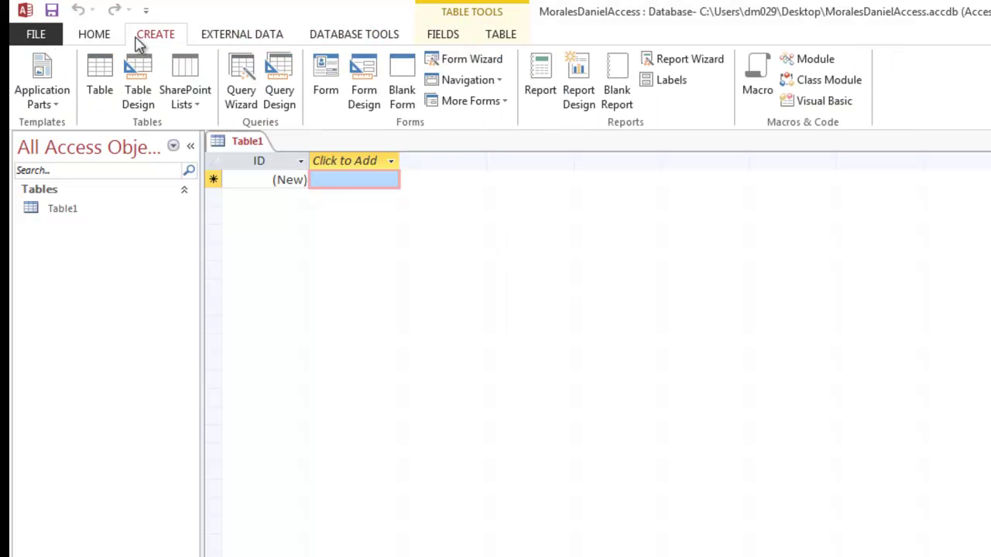
pyautogui.click(108, 37)
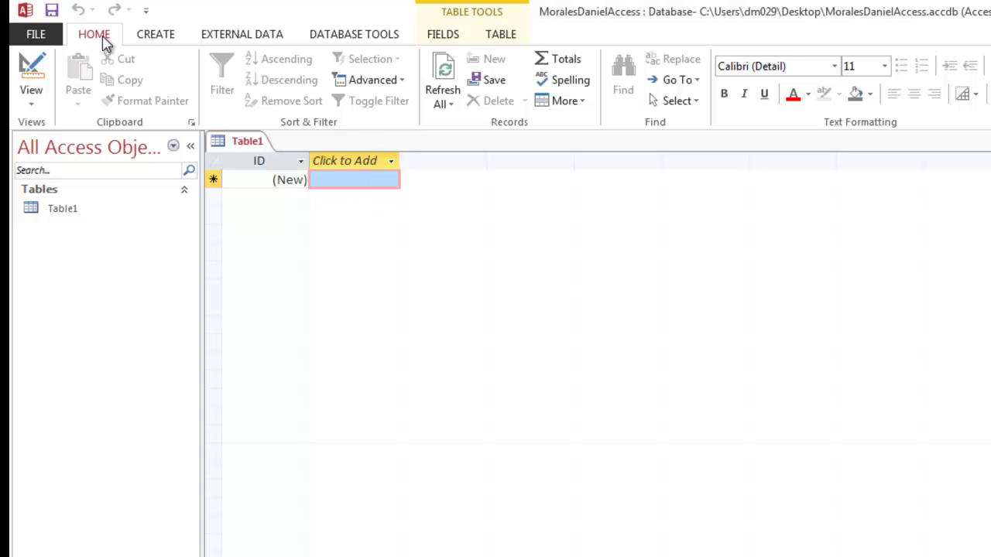
# Step: Switch Table1 to Design View, saving the table as 'Clients'
pyautogui.click(32, 108)
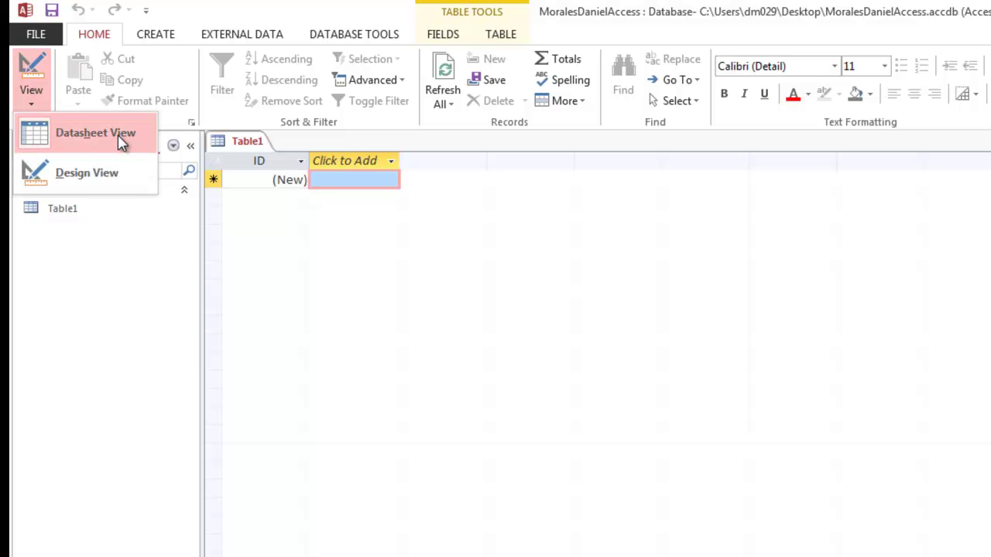
pyautogui.click(103, 178)
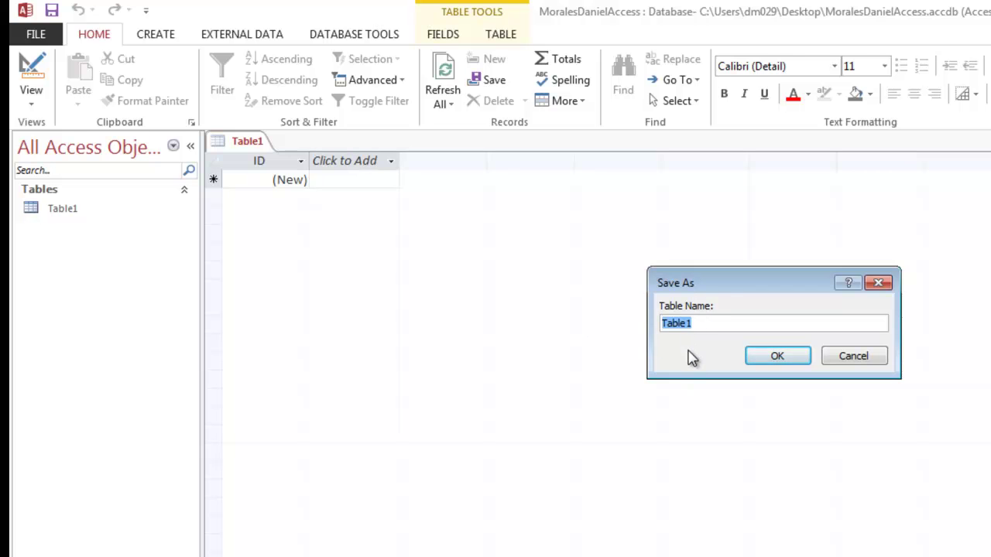
pyautogui.moveTo(719, 281); pyautogui.dragTo(297, 286)
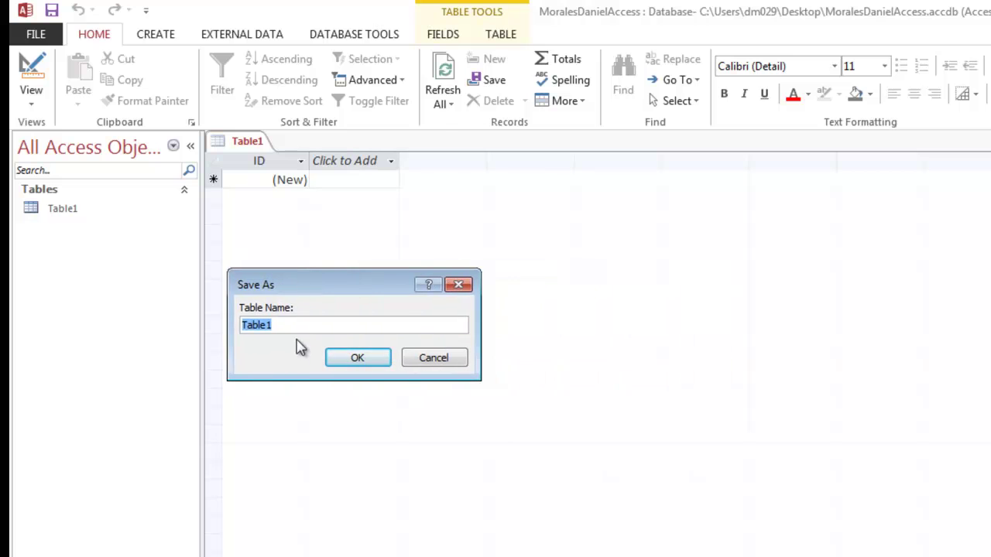
pyautogui.write('Clients')
pyautogui.click(358, 357)
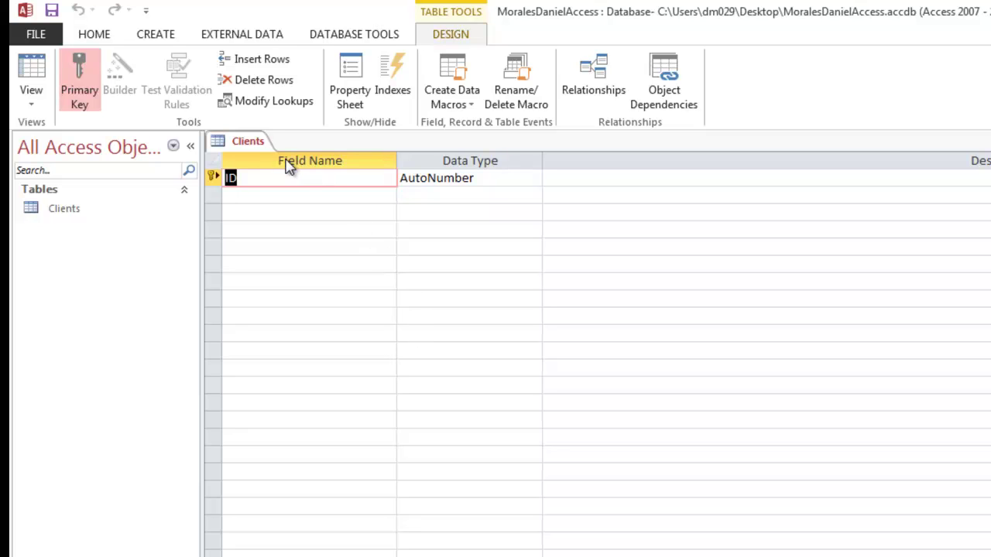
# Step: Add First Name, Last Name and Address fields below ID
pyautogui.click(332, 193)
pyautogui.write('First Name')
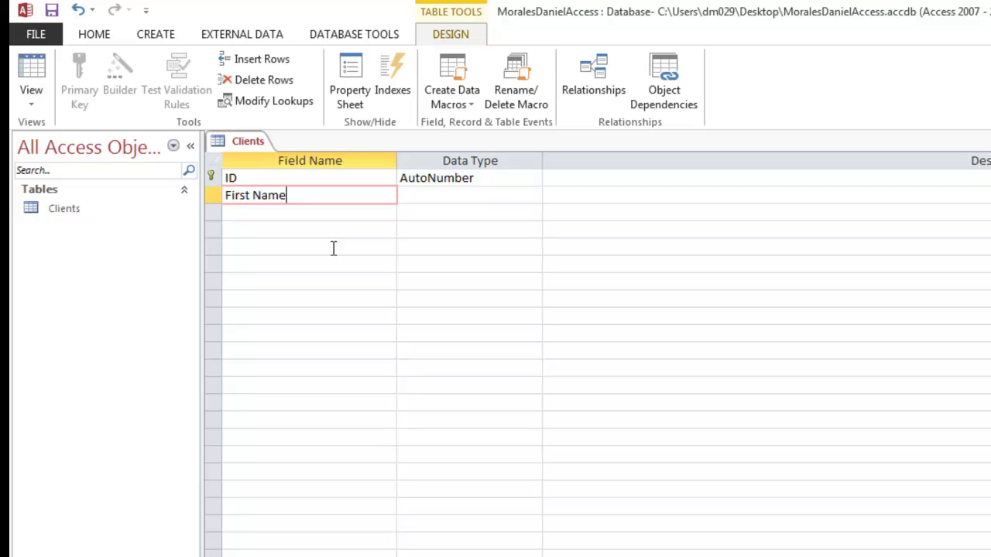
pyautogui.click(284, 211)
pyautogui.write('Last Name')
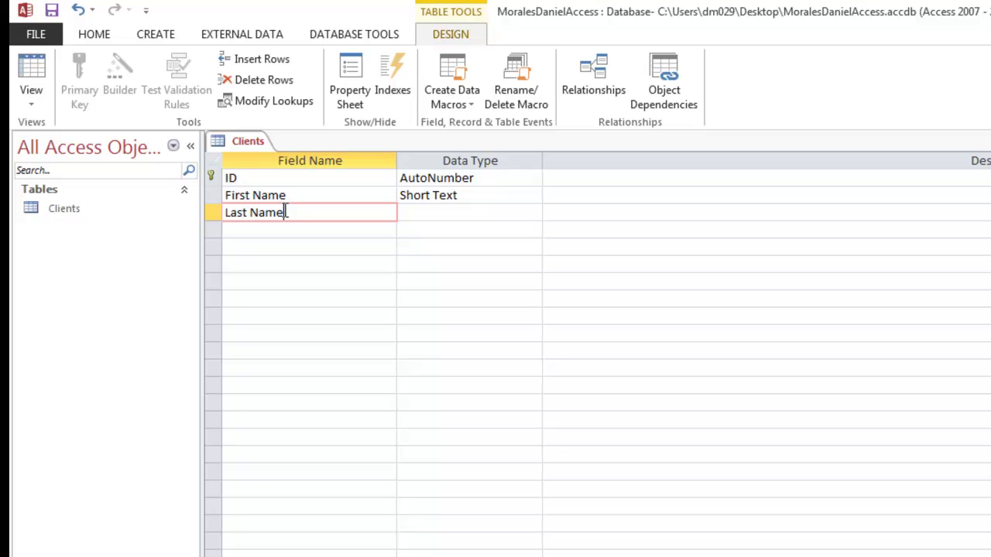
pyautogui.press('Down')
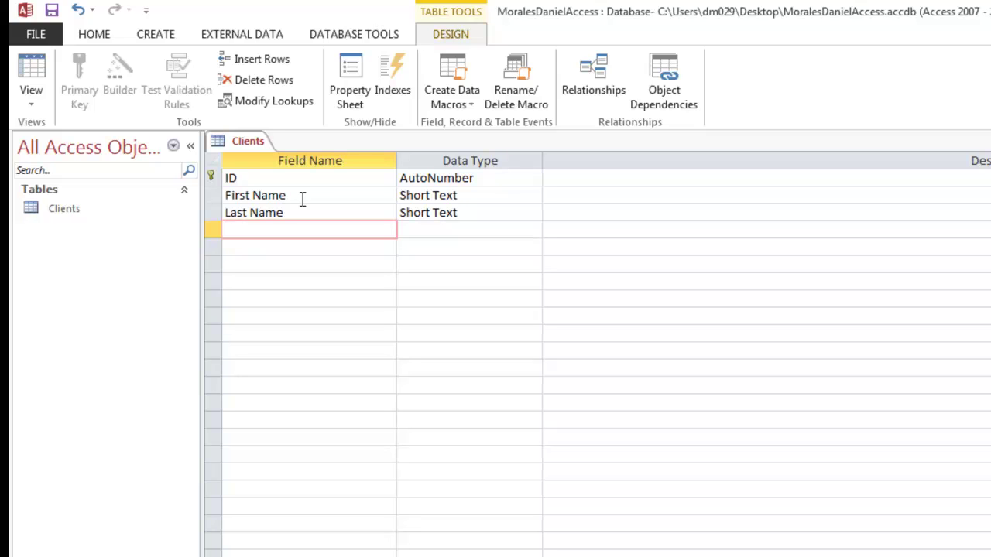
pyautogui.write('Address')
pyautogui.press('Down')
# Step: Add City, State and Zip fields to the Clients design
pyautogui.write('City')
pyautogui.press('Down')
pyautogui.write('State')
pyautogui.press('Down')
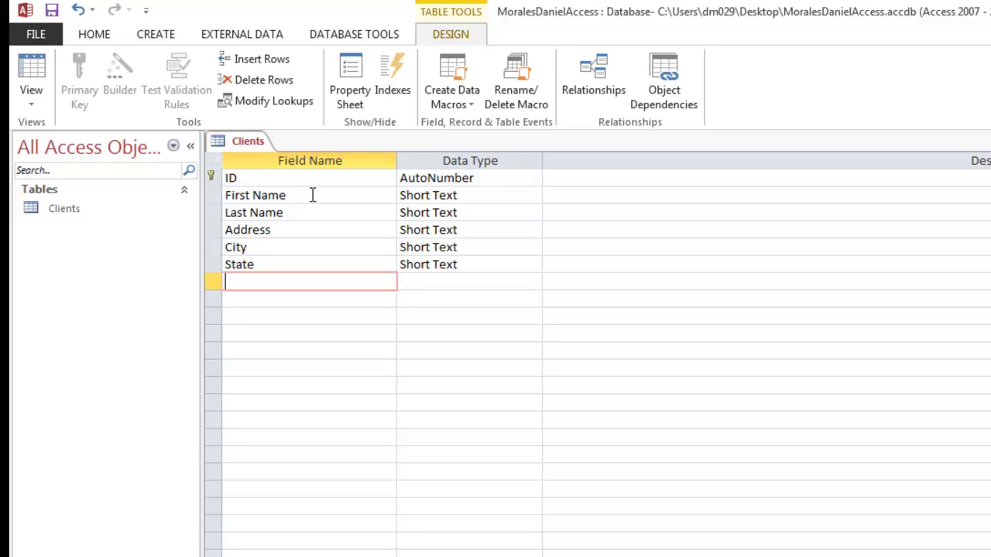
pyautogui.write('Zip')
pyautogui.press('Down')
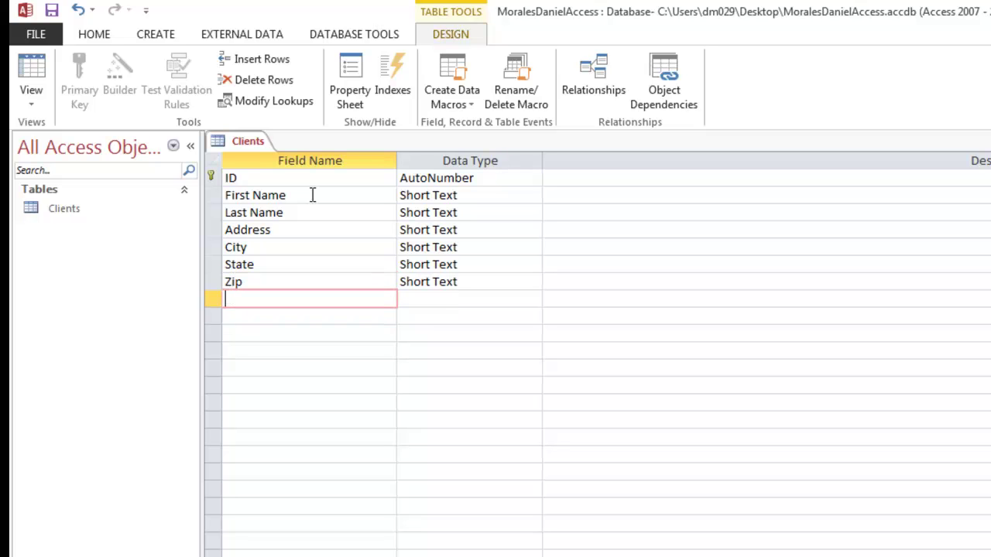
# Step: Add Home Number, Cell Number and Birth Date fields, then enter Notes as the next field name
pyautogui.write('Home Number')
pyautogui.press('Down')
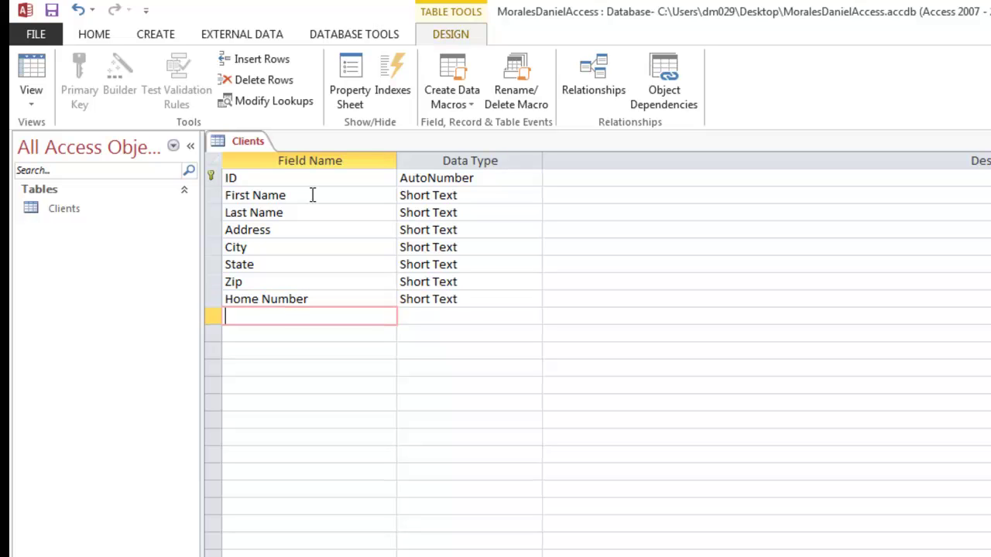
pyautogui.write('Cell Number')
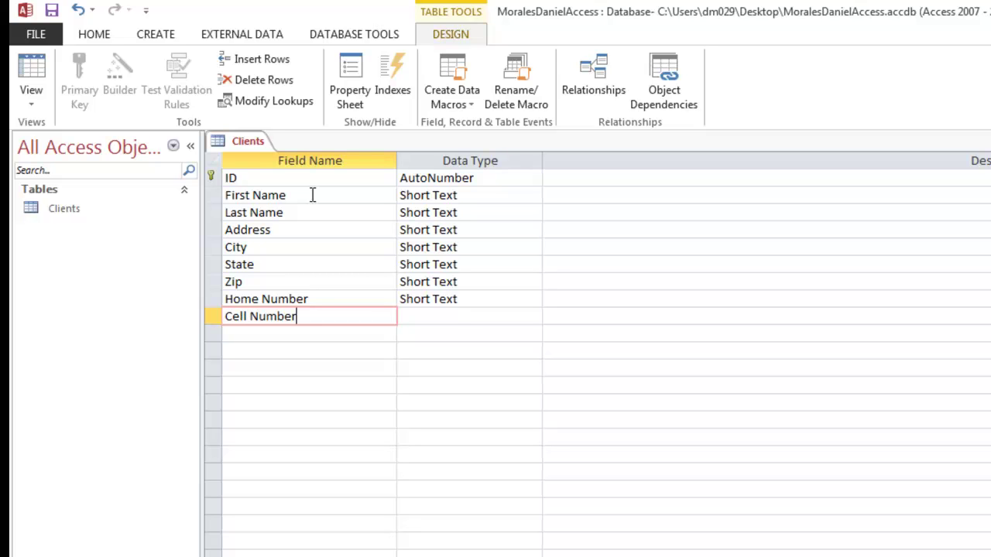
pyautogui.press('Down')
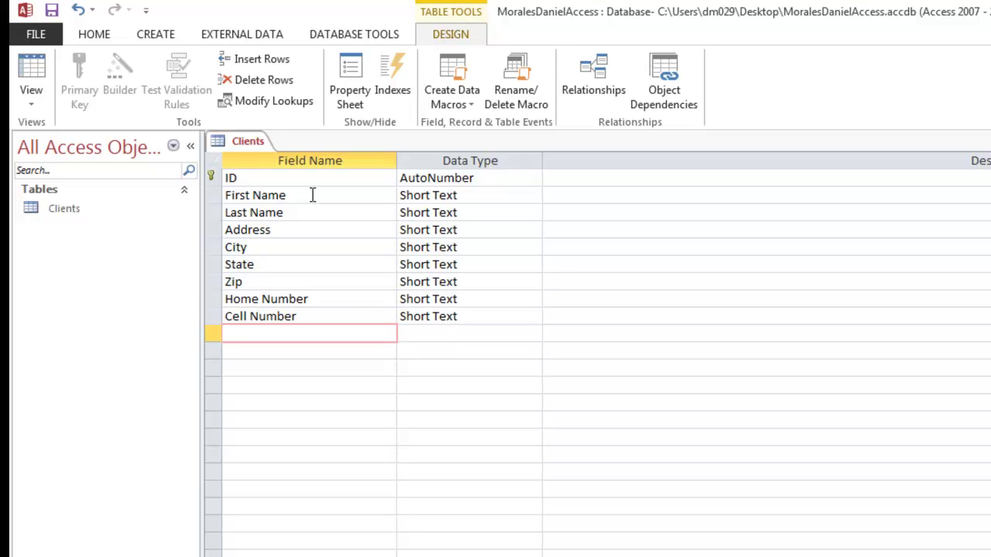
pyautogui.write('Birth Date')
pyautogui.press('Down')
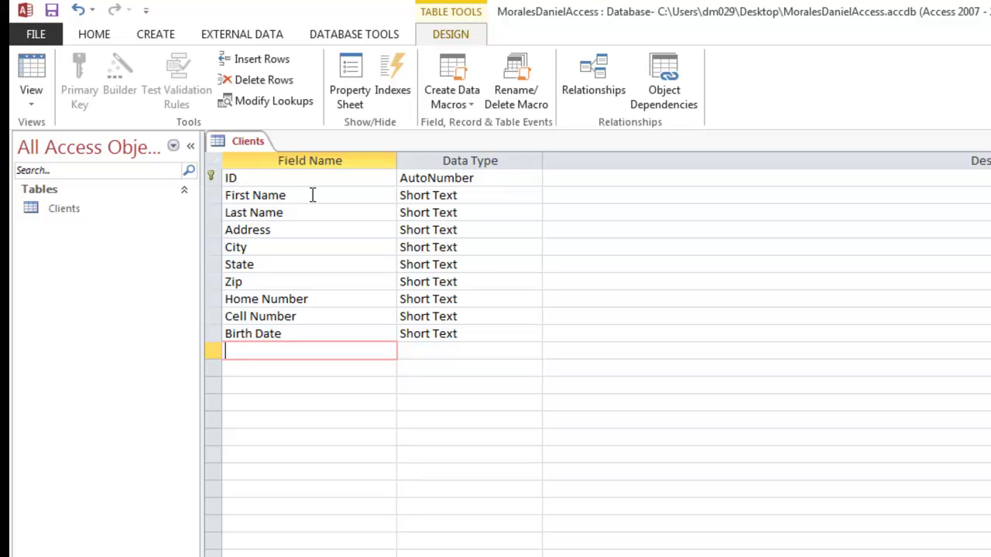
pyautogui.write('Notes')
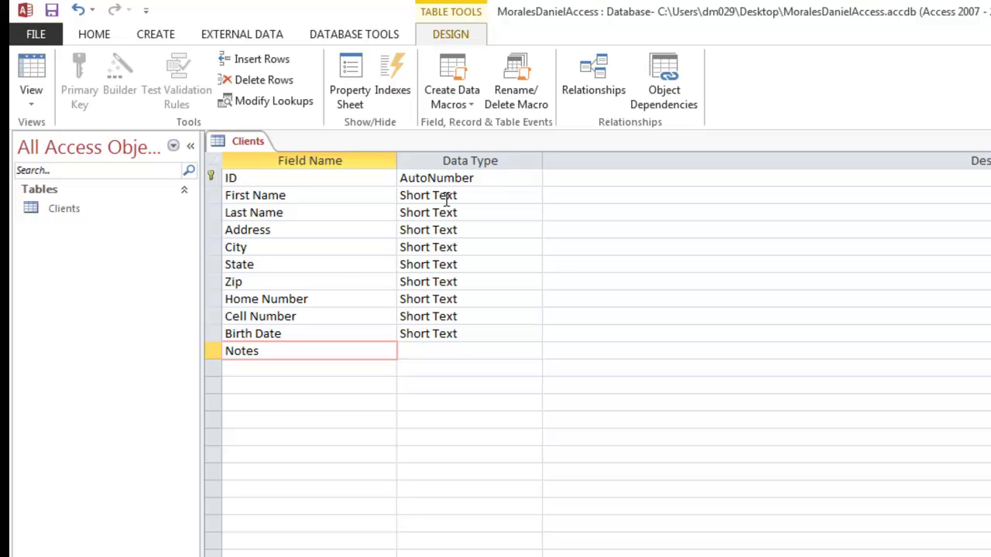
# Step: Keep First Name, Address, City, State and Zip as Short Text data types in the Clients table design
pyautogui.click(526, 195)
pyautogui.click(534, 197)
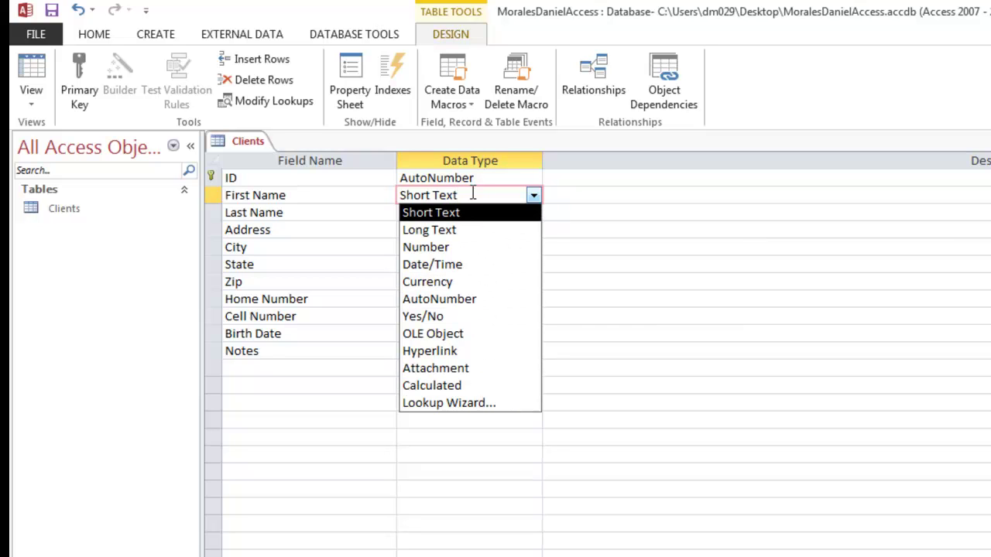
pyautogui.click(533, 195)
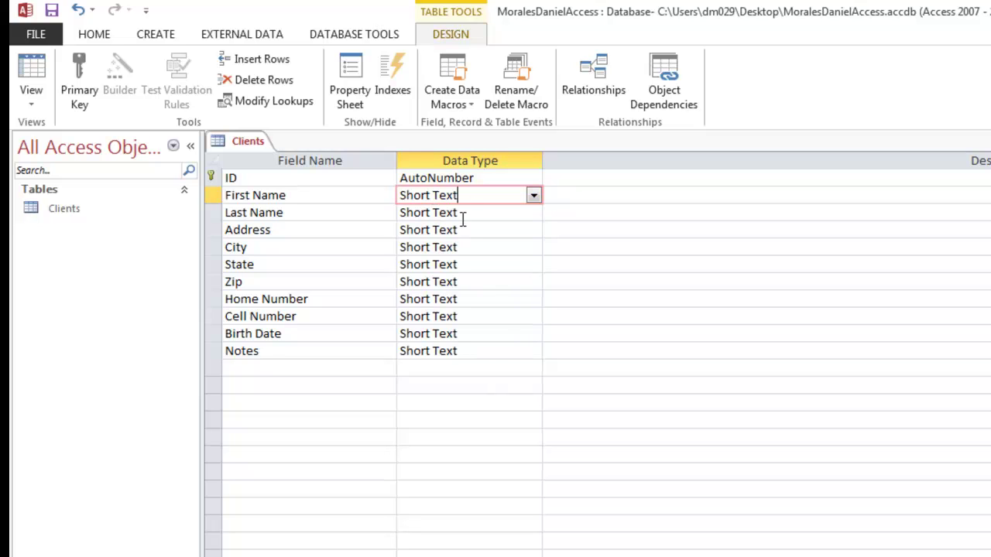
pyautogui.click(294, 234)
pyautogui.click(478, 232)
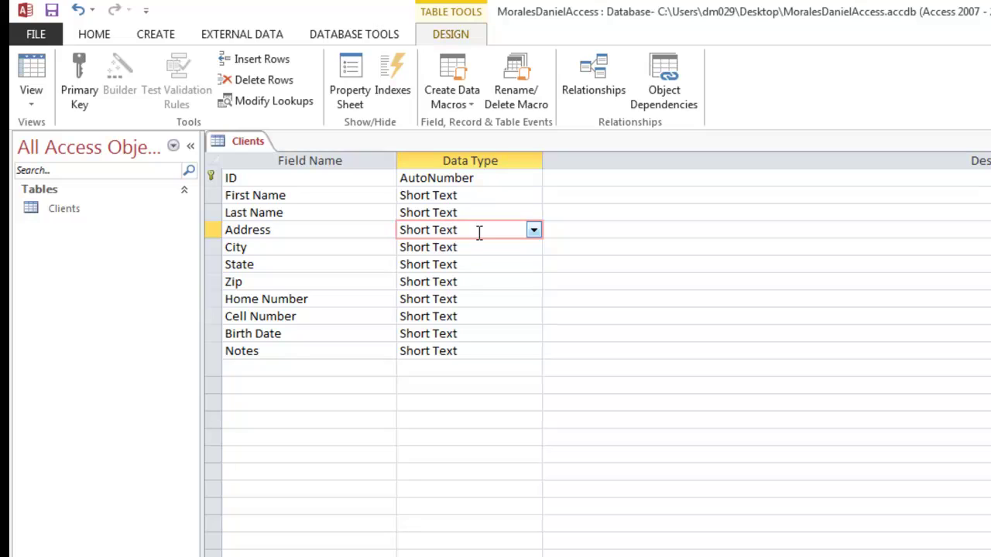
pyautogui.click(312, 247)
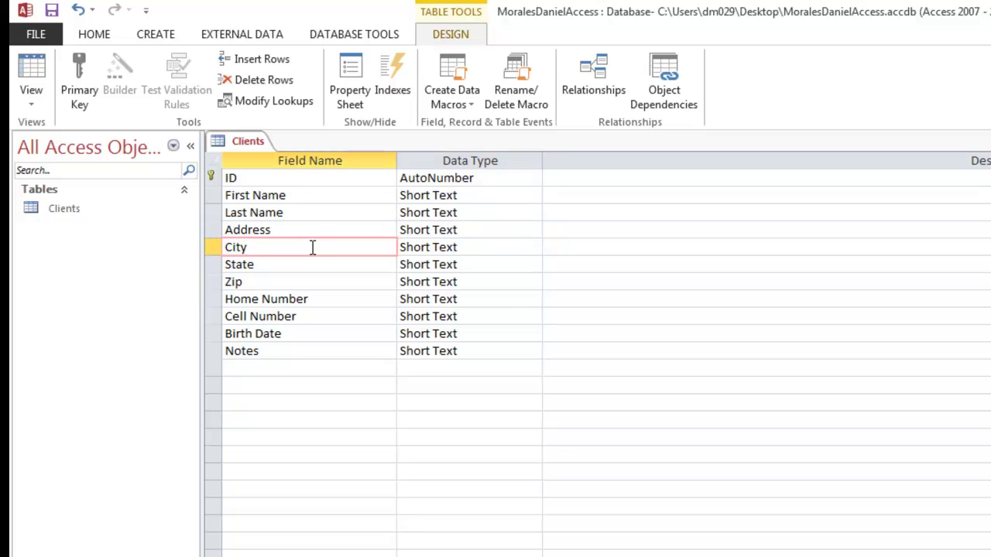
pyautogui.click(468, 247)
pyautogui.click(467, 265)
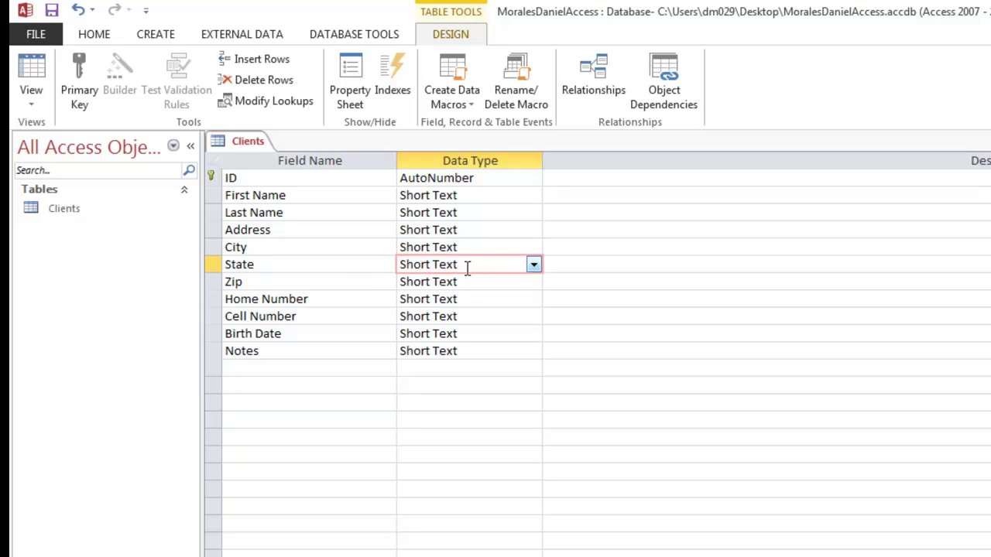
pyautogui.click(466, 282)
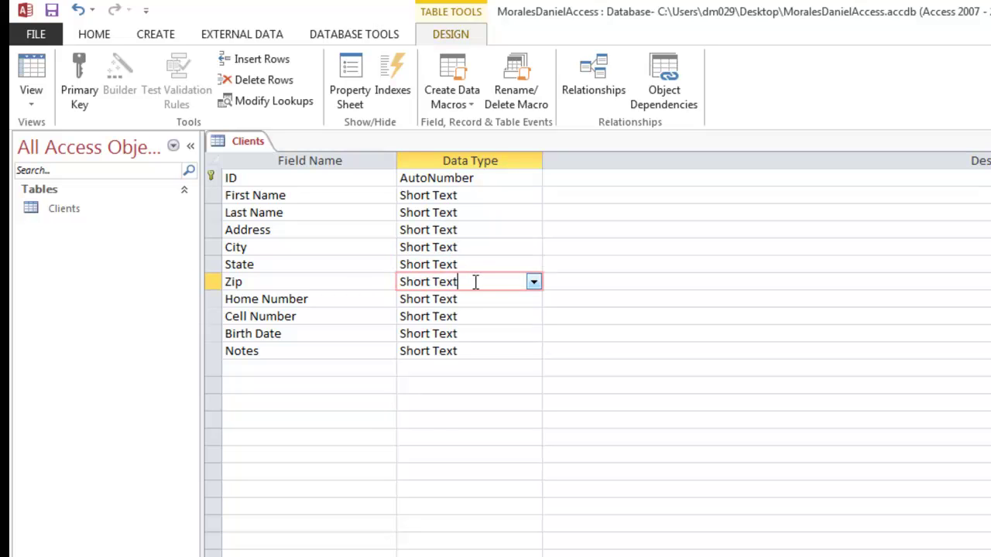
pyautogui.click(534, 283)
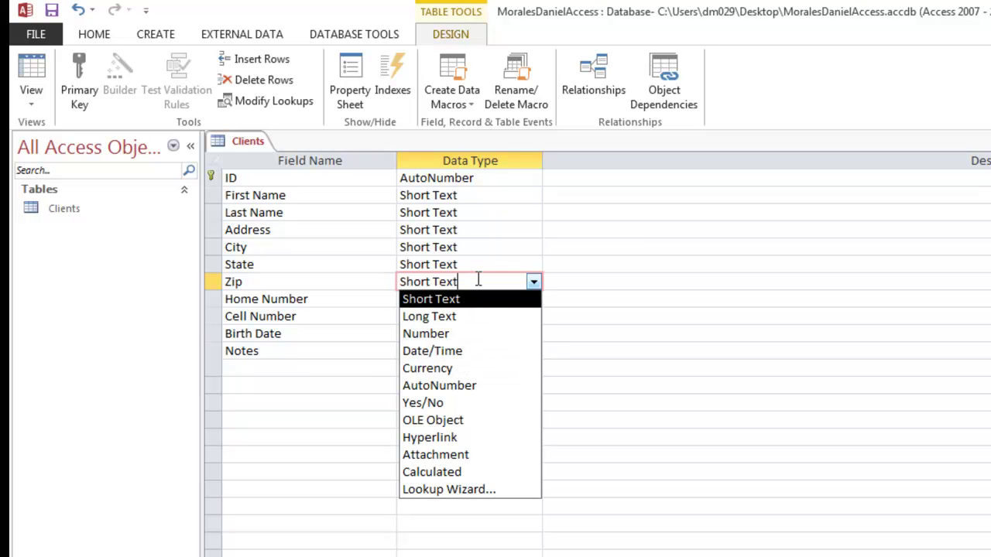
# Step: Leave Zip, Home Number and Cell Number as Short Text and bring up Birth Date's data type list
pyautogui.click(435, 281)
pyautogui.click(464, 301)
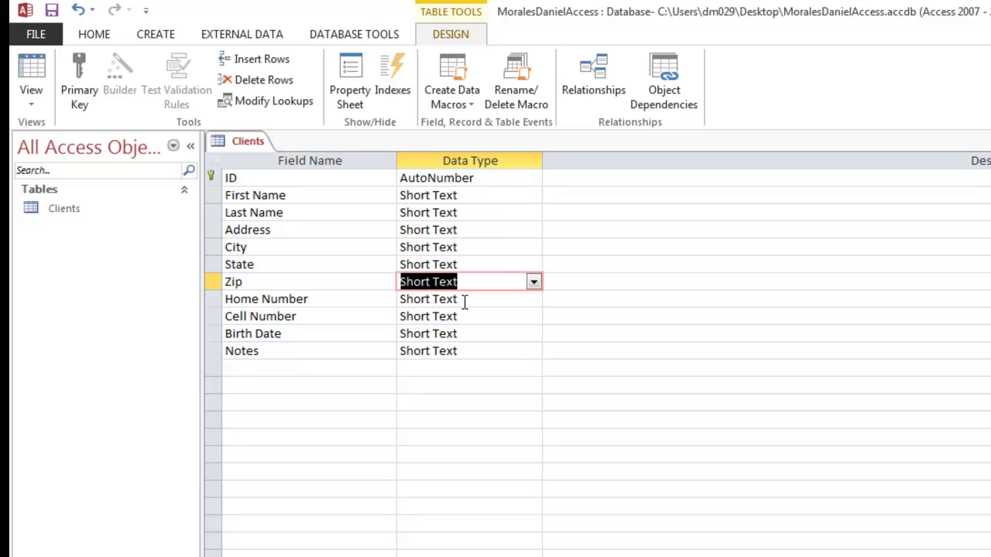
pyautogui.click(465, 300)
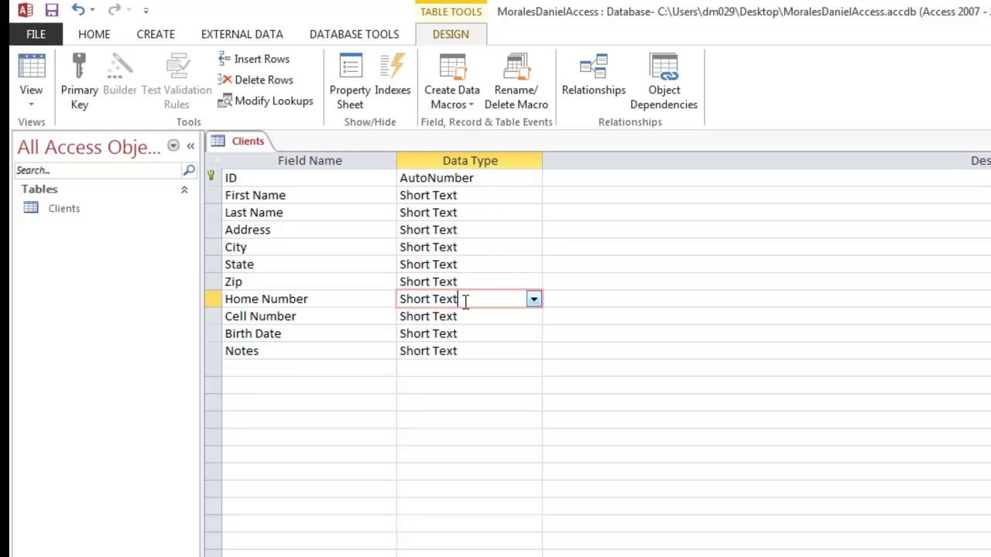
pyautogui.click(469, 317)
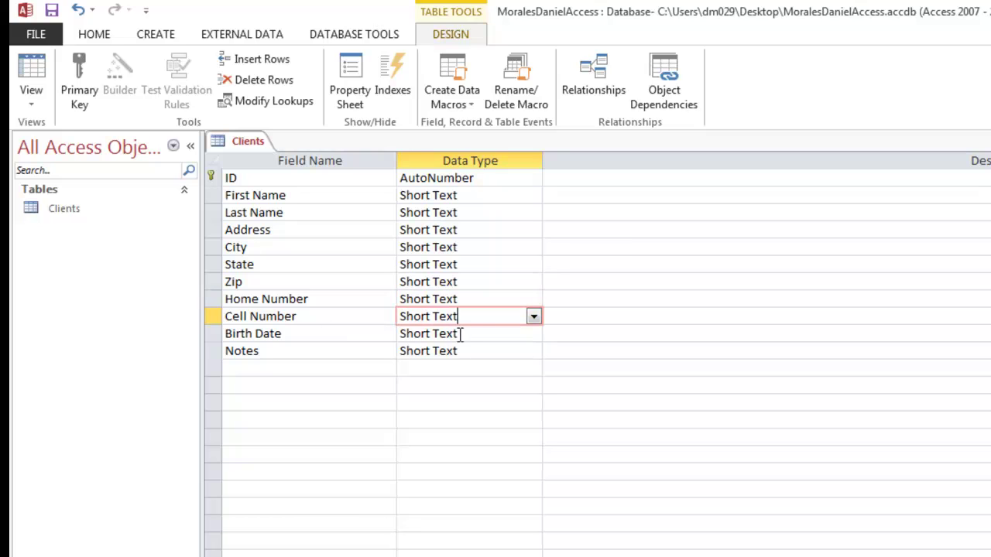
pyautogui.click(461, 335)
pyautogui.click(533, 336)
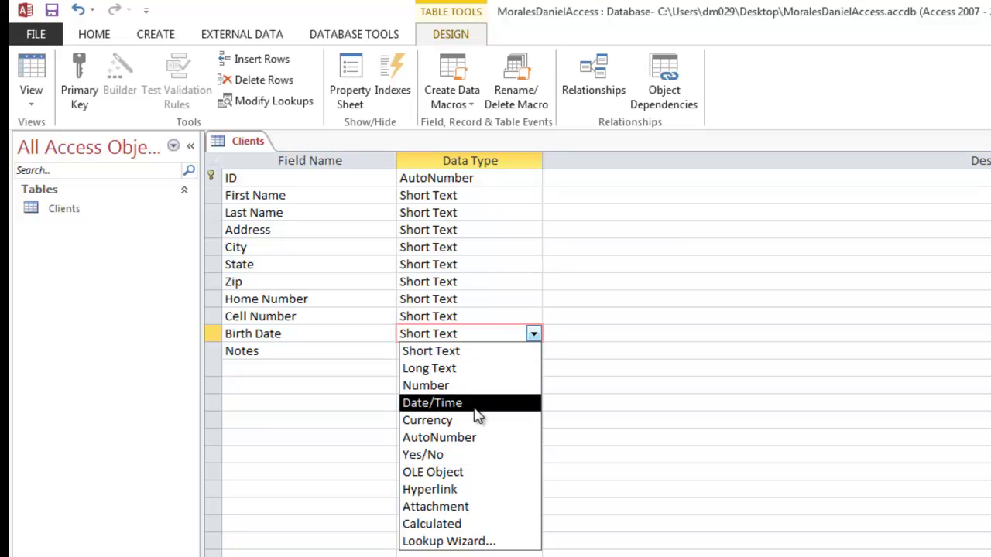
# Step: Change Birth Date to a Date/Time field with its Format property set to Short Date
pyautogui.click(476, 405)
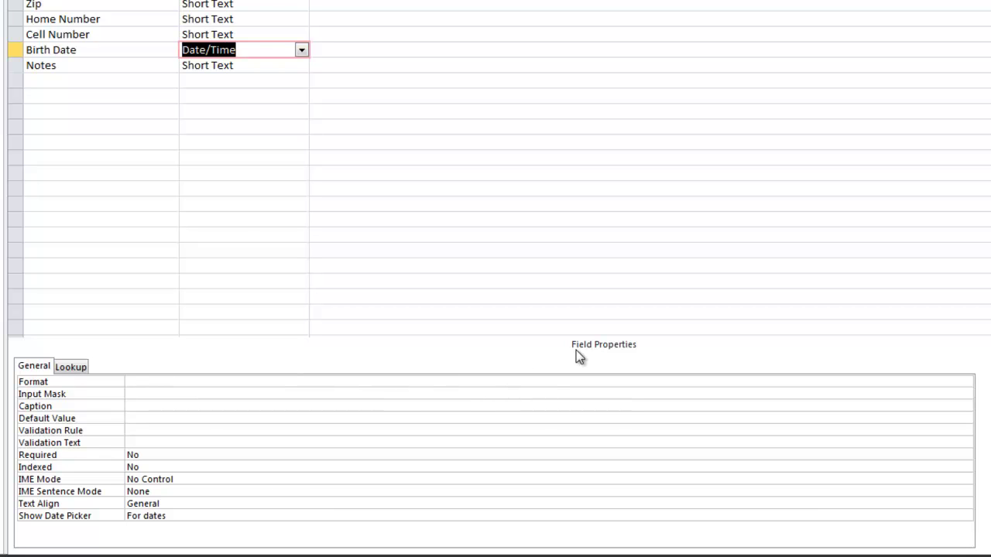
pyautogui.click(150, 381)
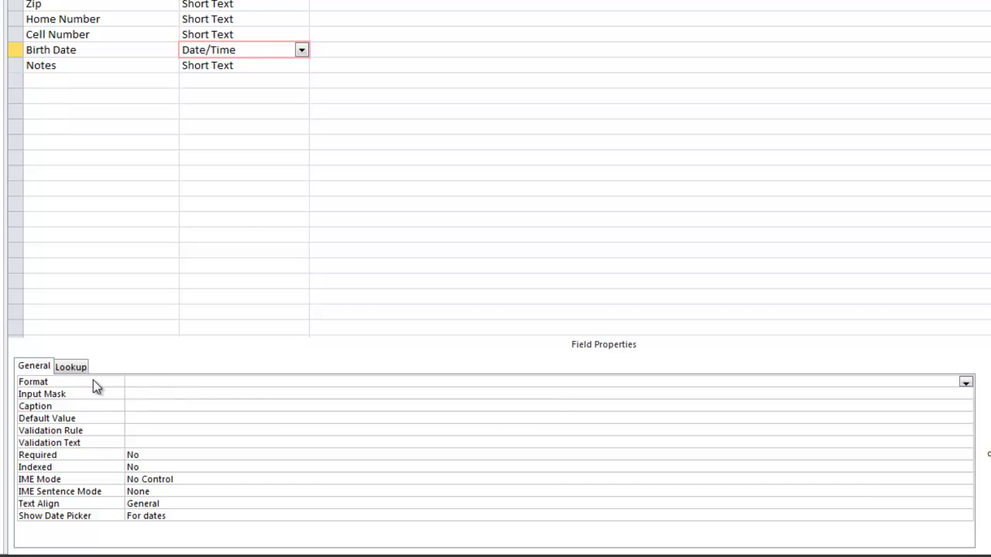
pyautogui.click(966, 382)
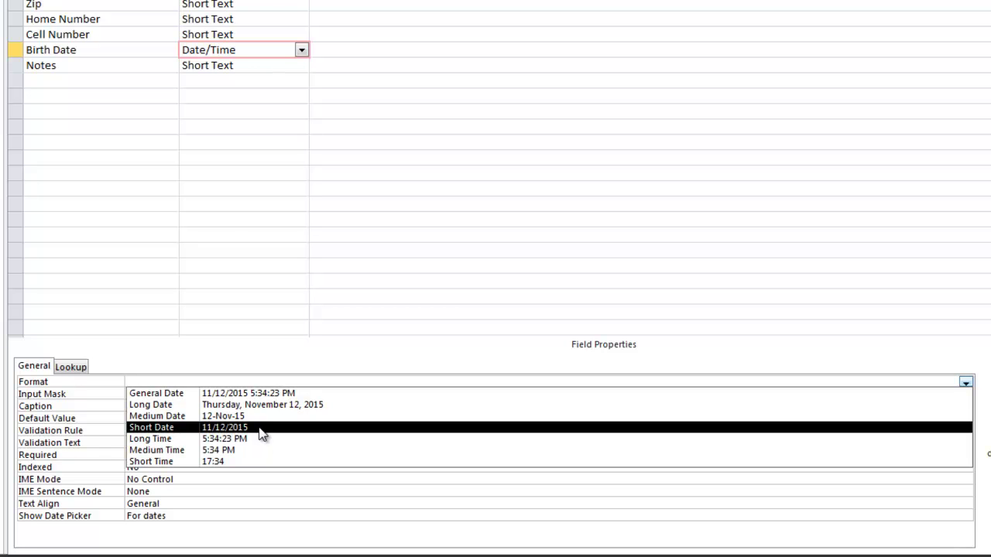
pyautogui.click(261, 428)
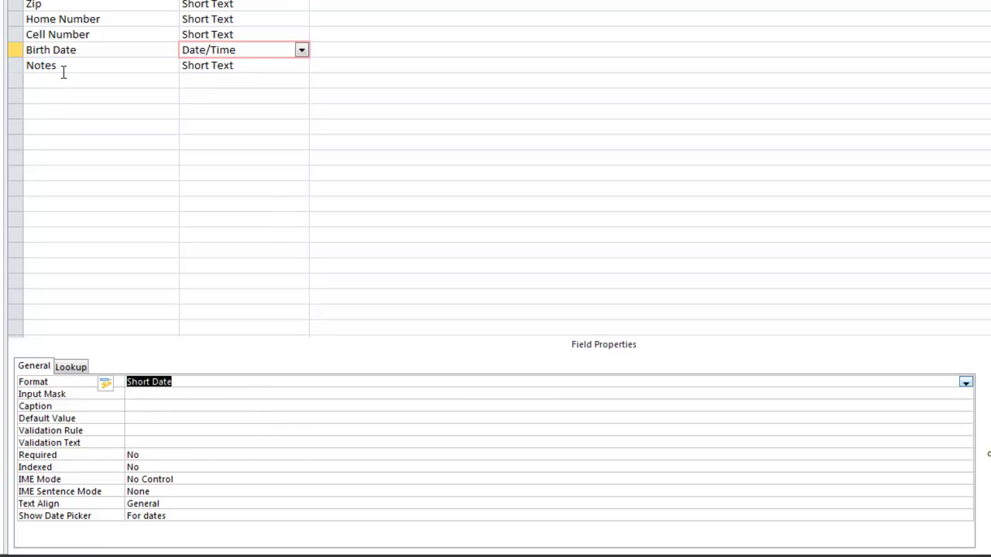
pyautogui.click(265, 66)
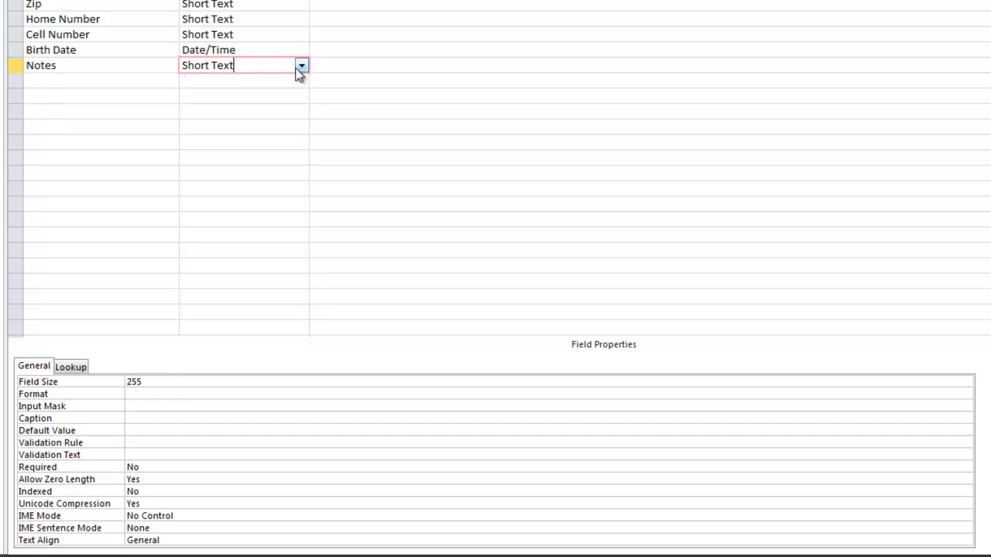
# Step: Set Notes to Long Text, then save the Clients table and switch it to Datasheet View
pyautogui.click(301, 66)
pyautogui.click(221, 102)
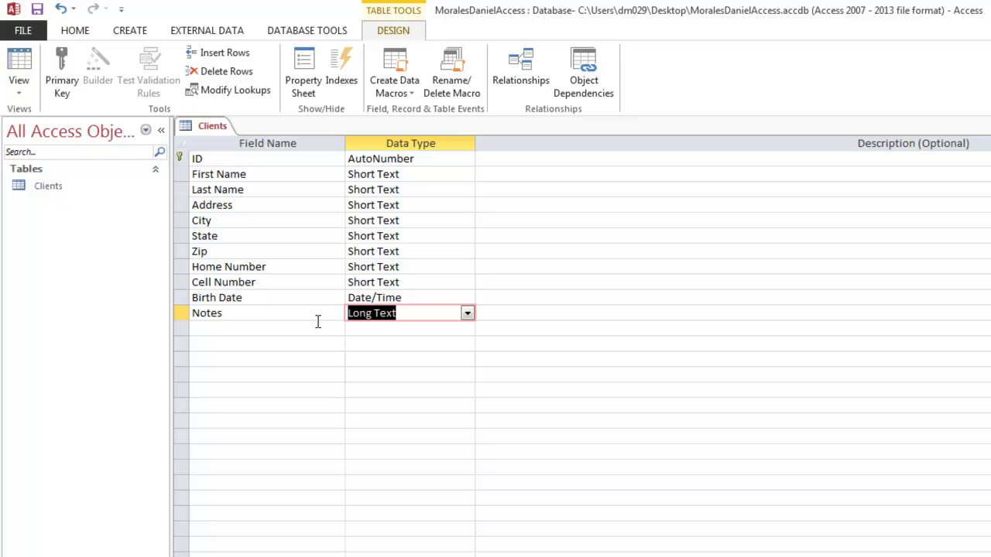
pyautogui.click(23, 91)
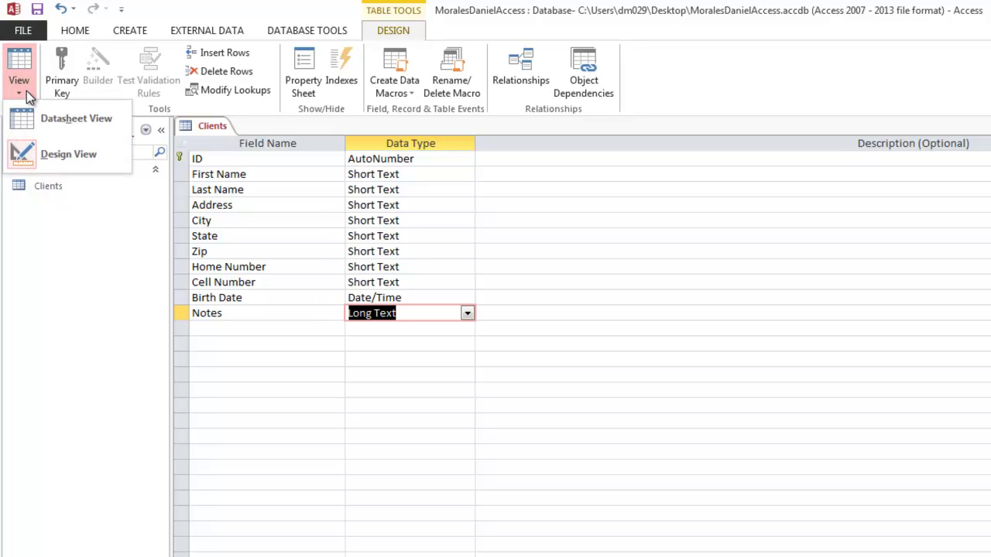
pyautogui.click(82, 119)
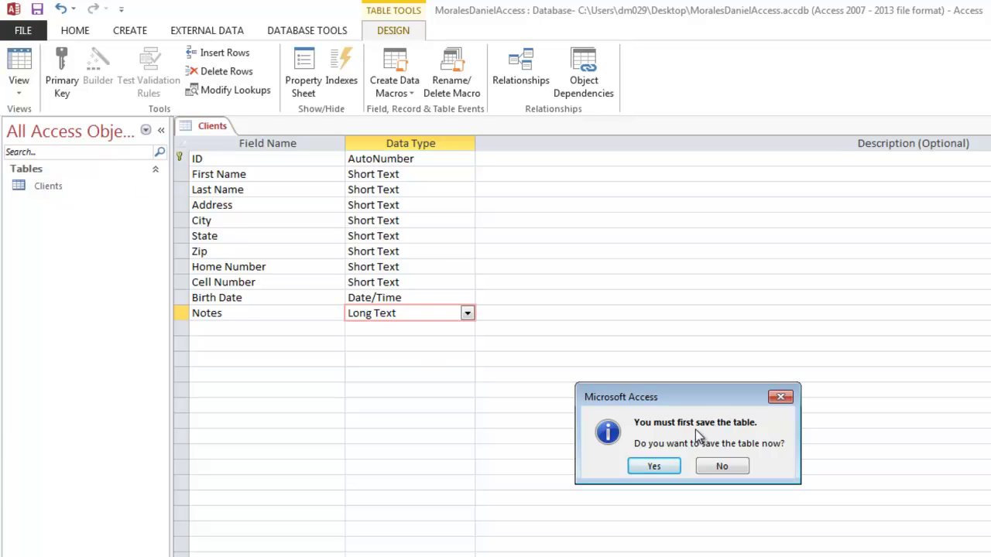
pyautogui.moveTo(691, 398); pyautogui.dragTo(464, 365)
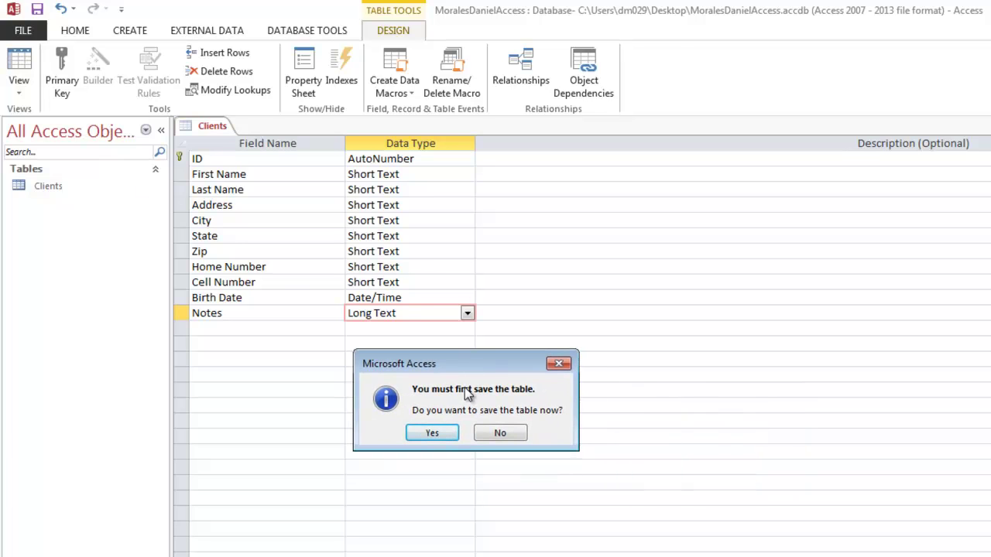
pyautogui.click(438, 434)
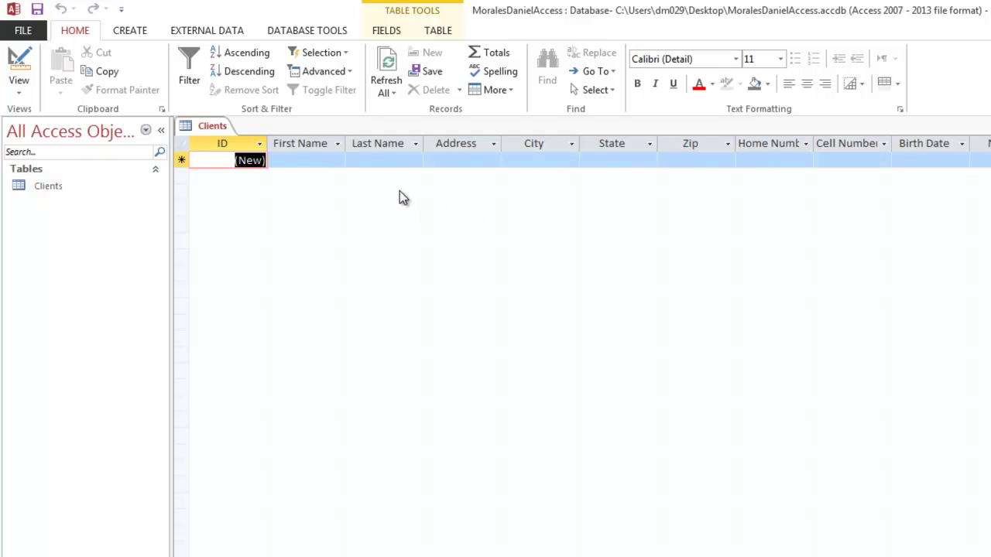
# Step: Create a new form from the Clients table and list its available views
pyautogui.click(132, 32)
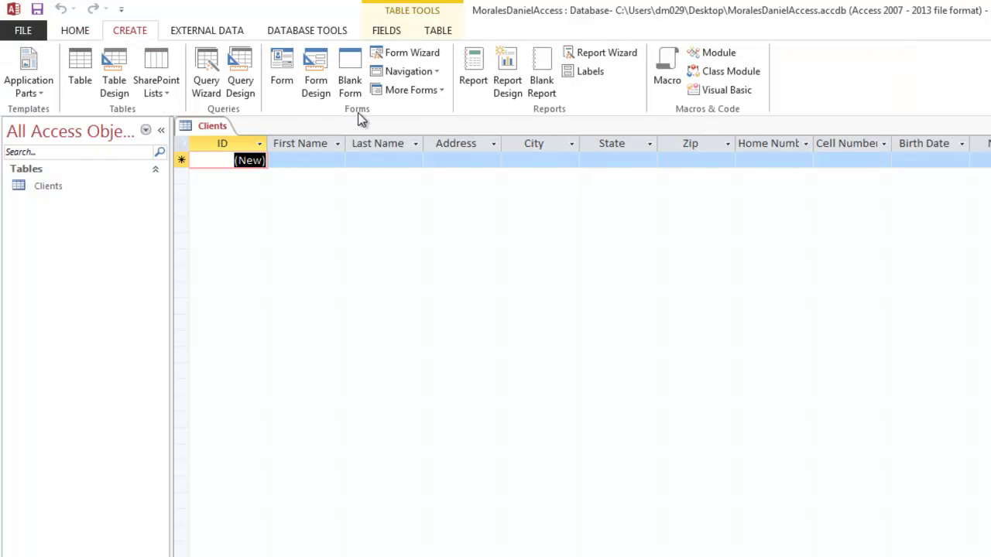
pyautogui.click(283, 69)
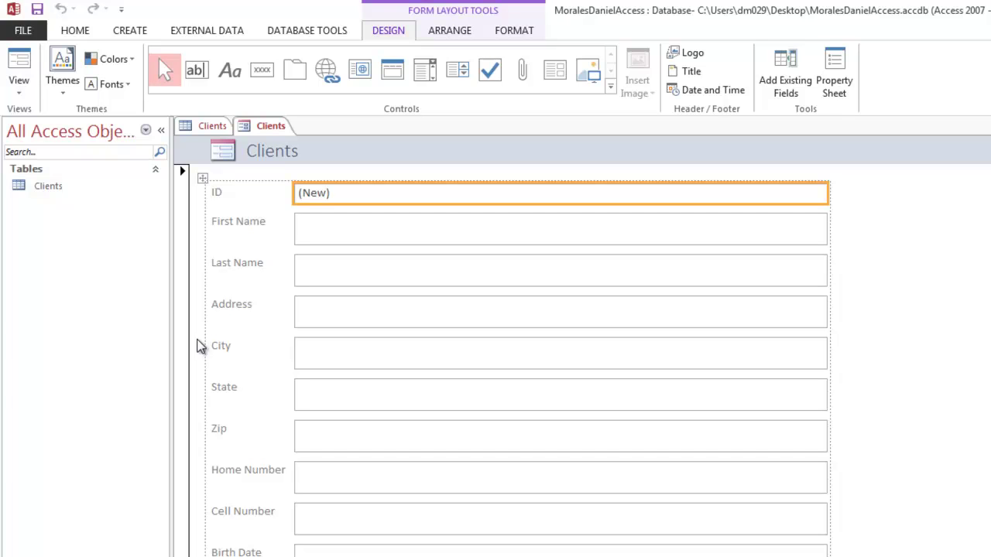
pyautogui.click(339, 230)
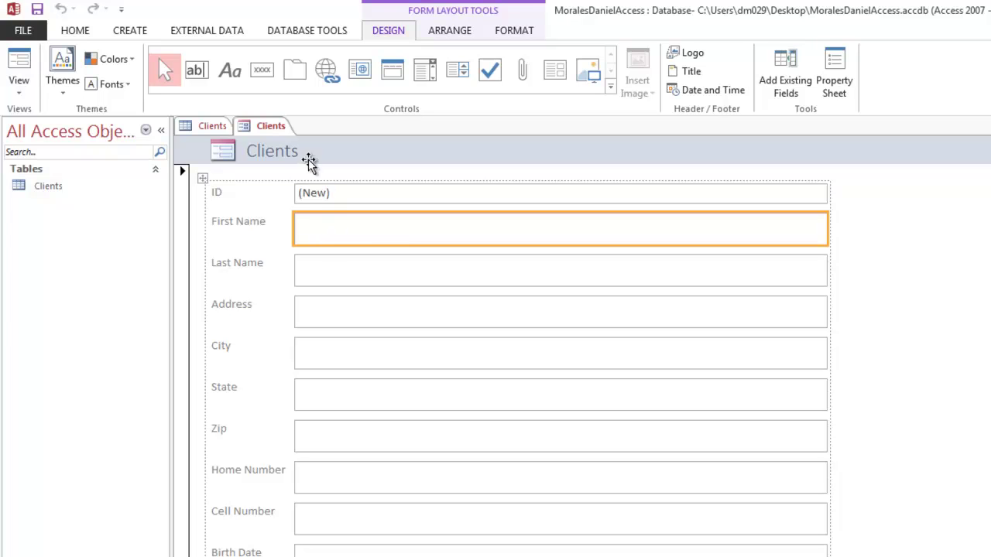
pyautogui.click(28, 93)
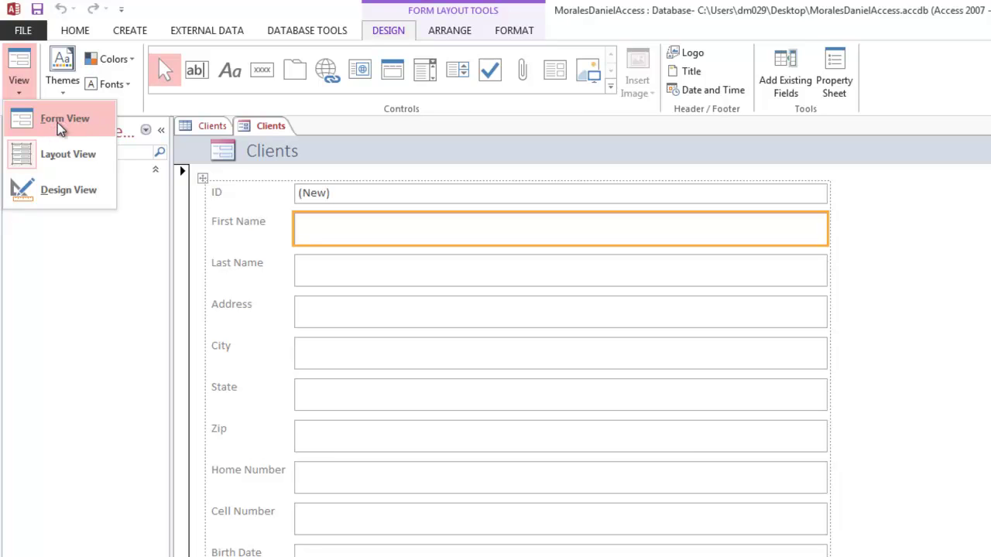
# Step: Switch the Clients form to Form View to show an empty new record
pyautogui.click(58, 124)
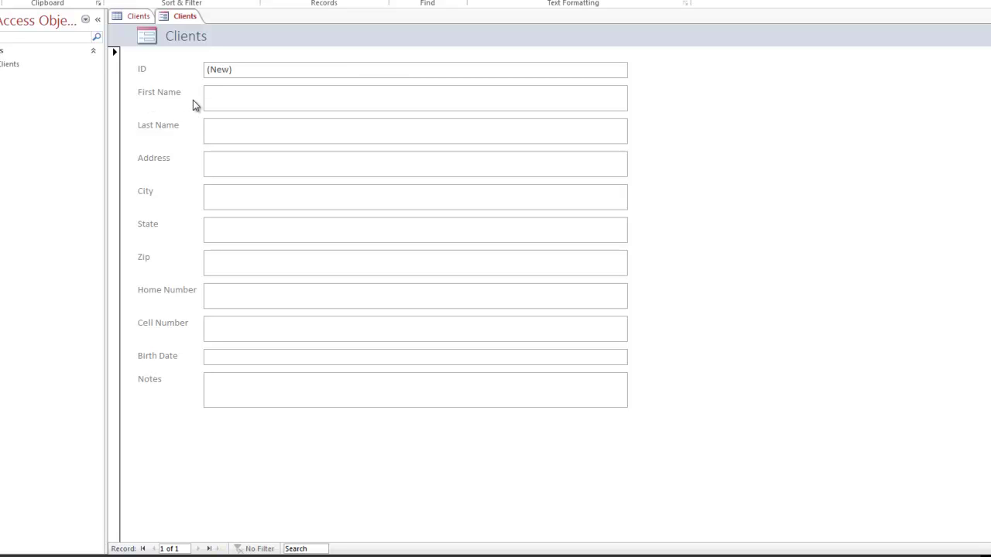
pyautogui.press('Tab')
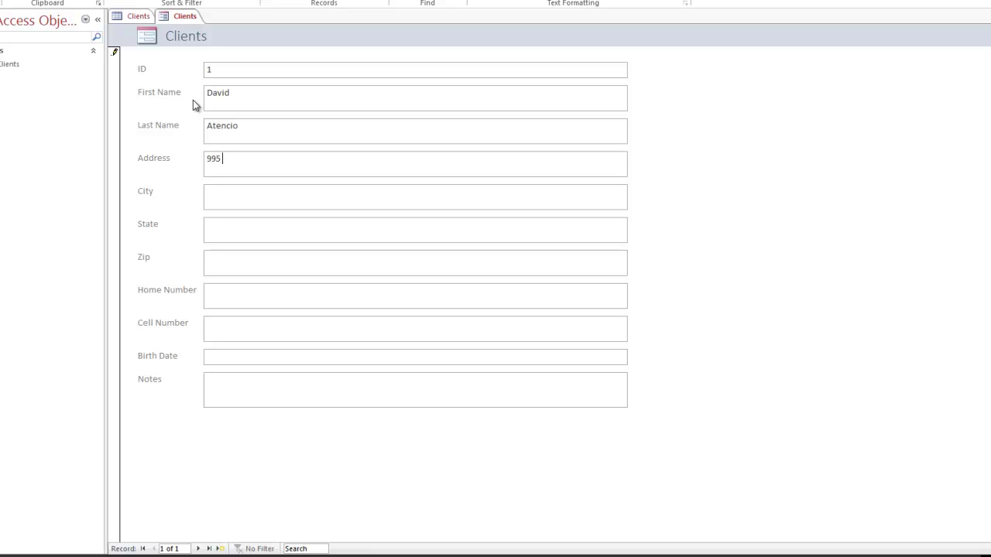
pyautogui.press('Tab')
pyautogui.press('Tab')
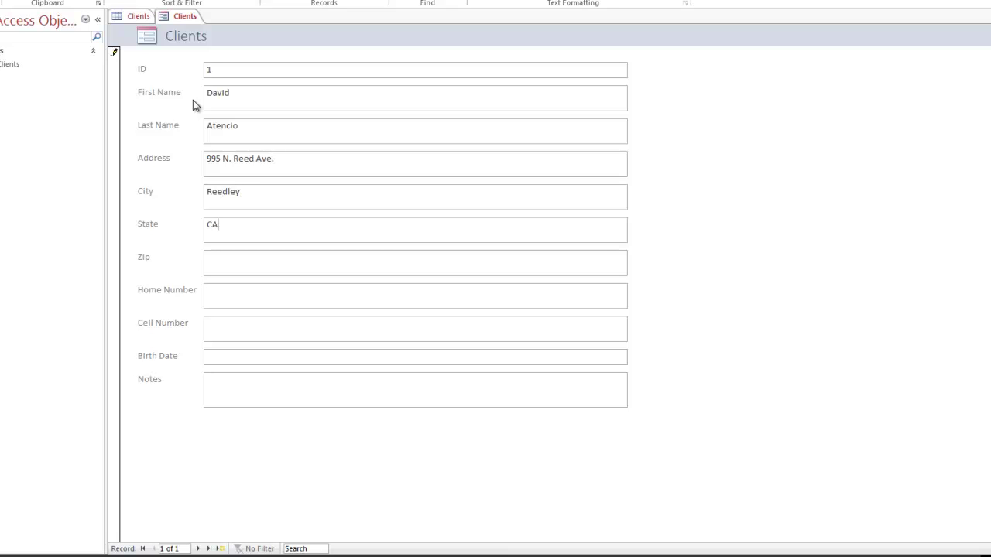
pyautogui.press('Tab')
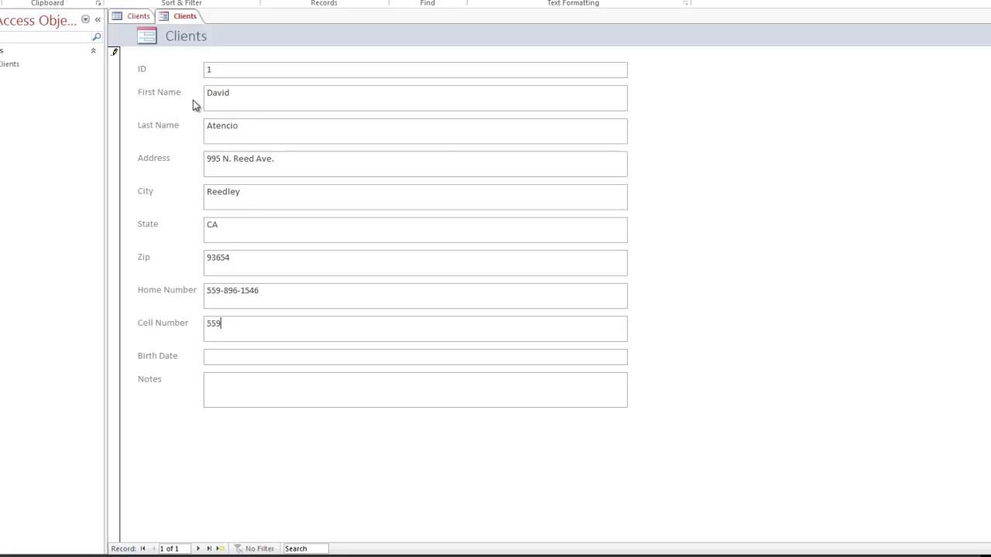
pyautogui.press('Tab')
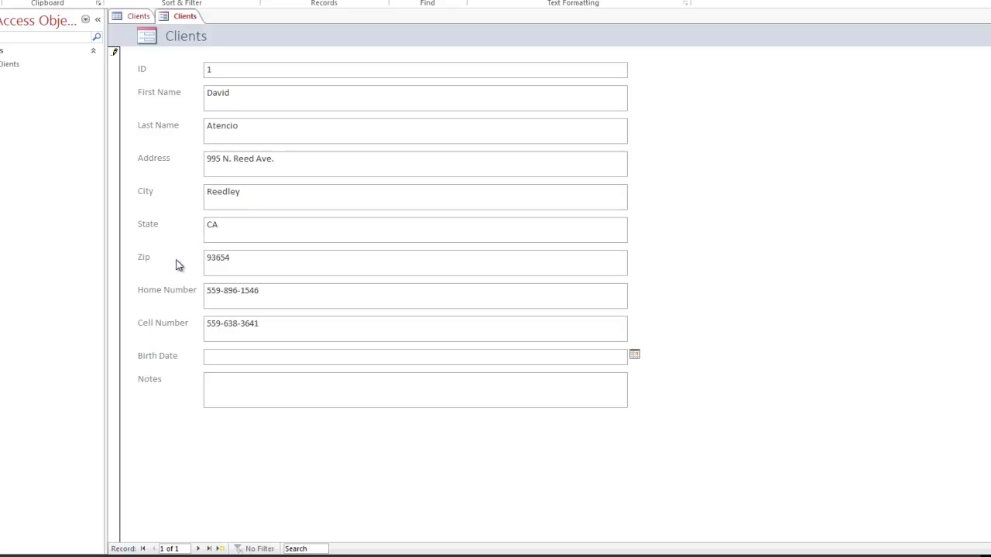
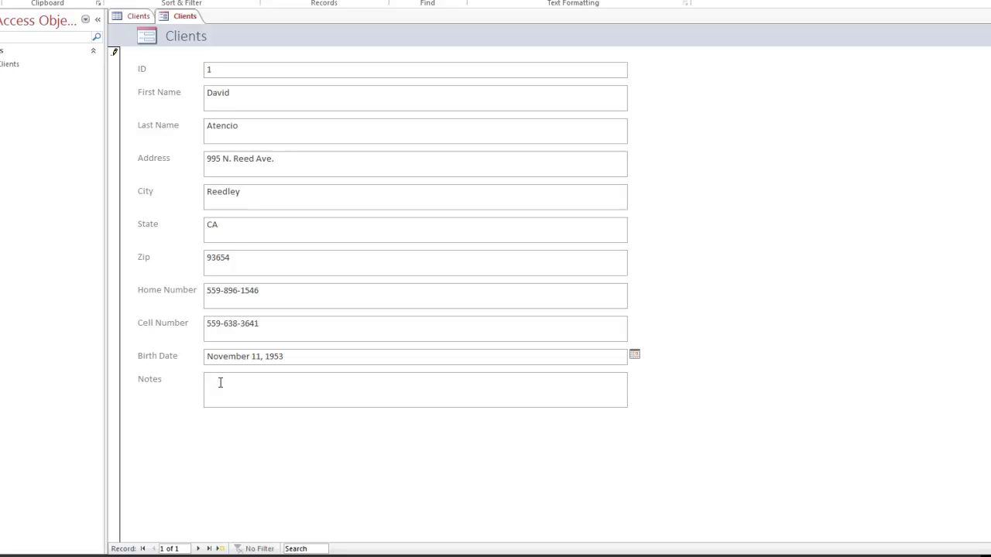
pyautogui.click(219, 383)
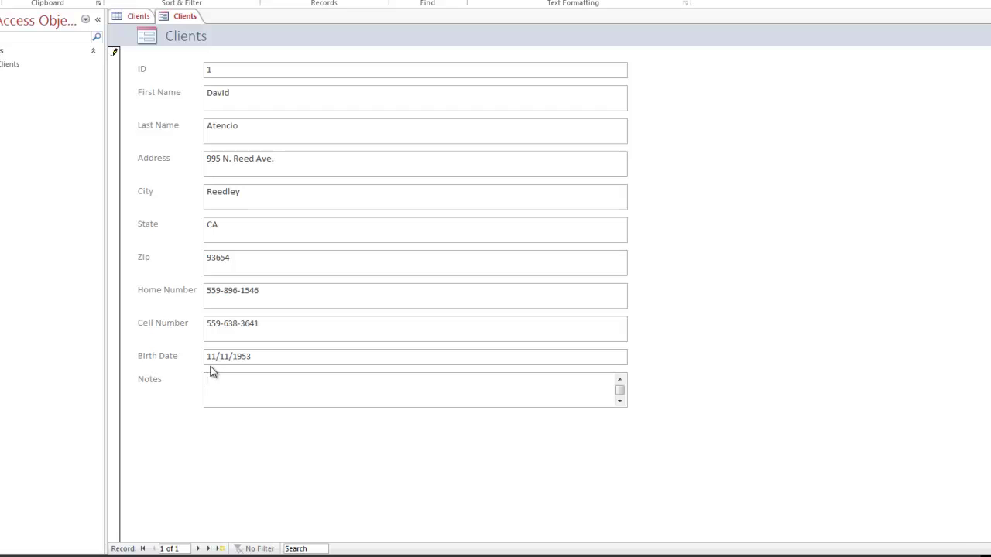
pyautogui.moveTo(268, 354); pyautogui.dragTo(193, 361)
pyautogui.press('BackSpace')
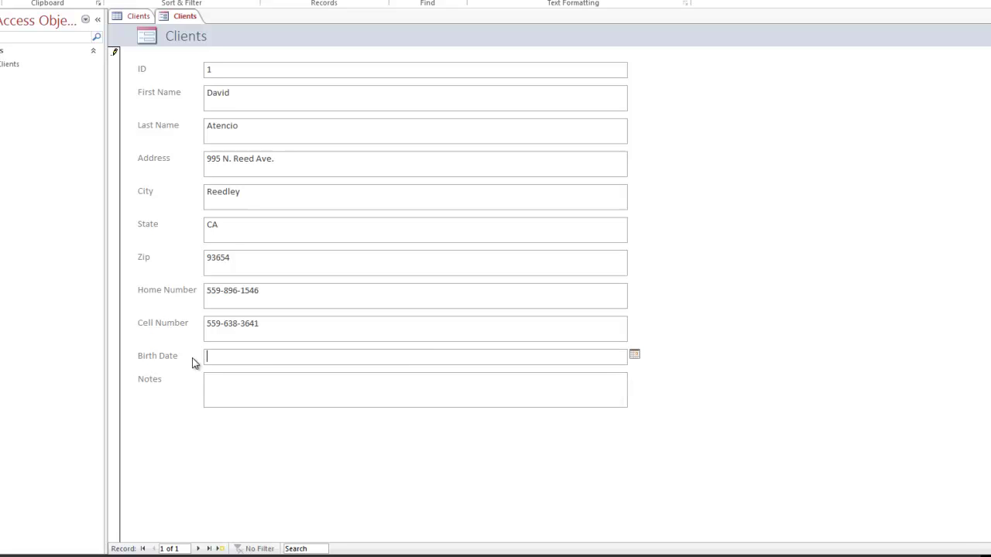
pyautogui.write('11/11/195')
pyautogui.press('BackSpace')
pyautogui.press('BackSpace')
pyautogui.press('BackSpace')
pyautogui.write('53')
# Step: Add the note 'Co-worker at Reedley College.' to the record
pyautogui.click(215, 382)
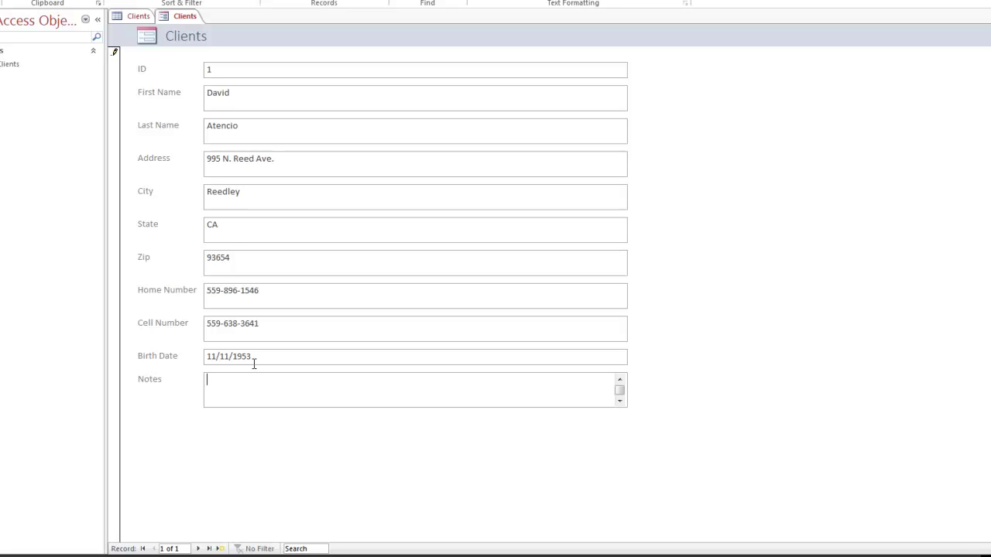
pyautogui.write('Co-')
pyautogui.write('worker at Reedley Colleg')
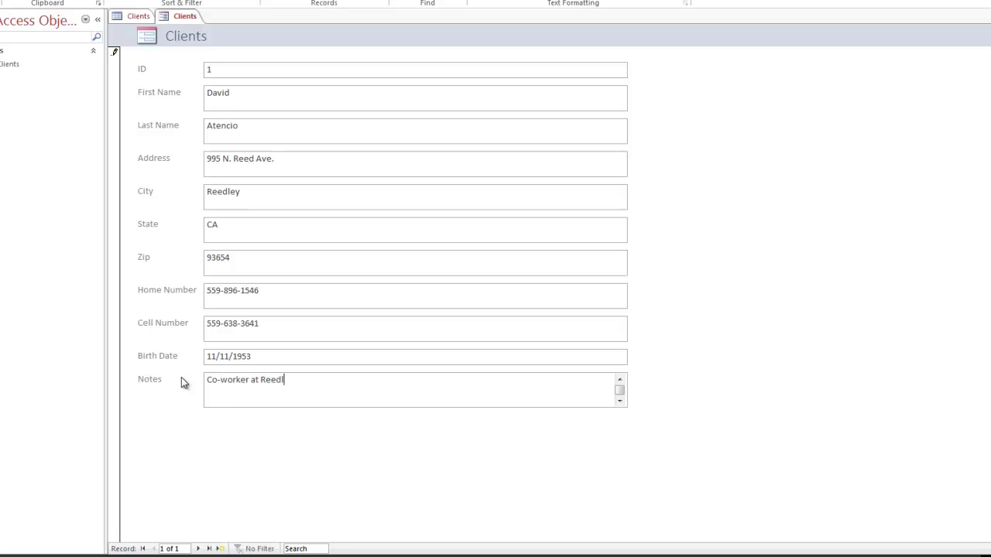
pyautogui.write('e.')
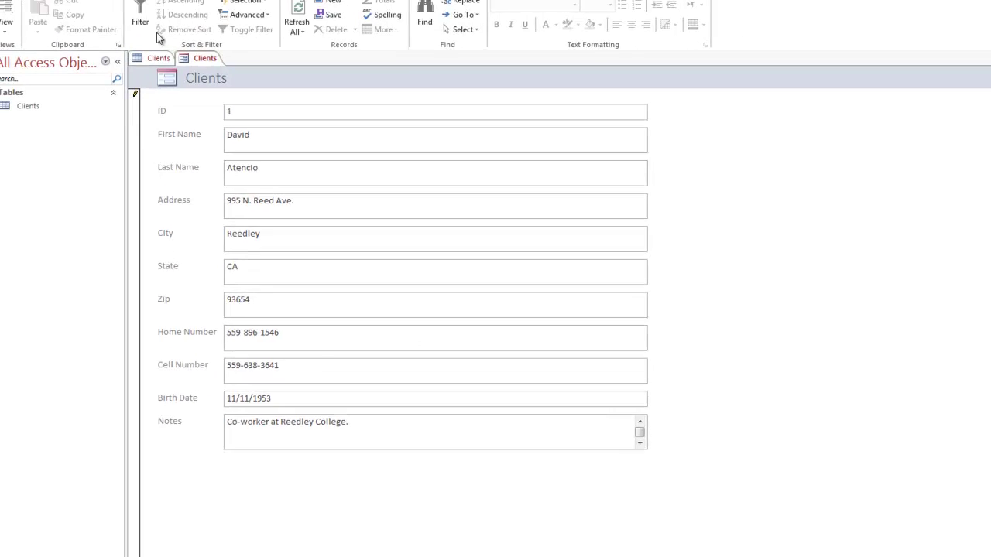
# Step: Save the form with the name Clients
pyautogui.click(39, 8)
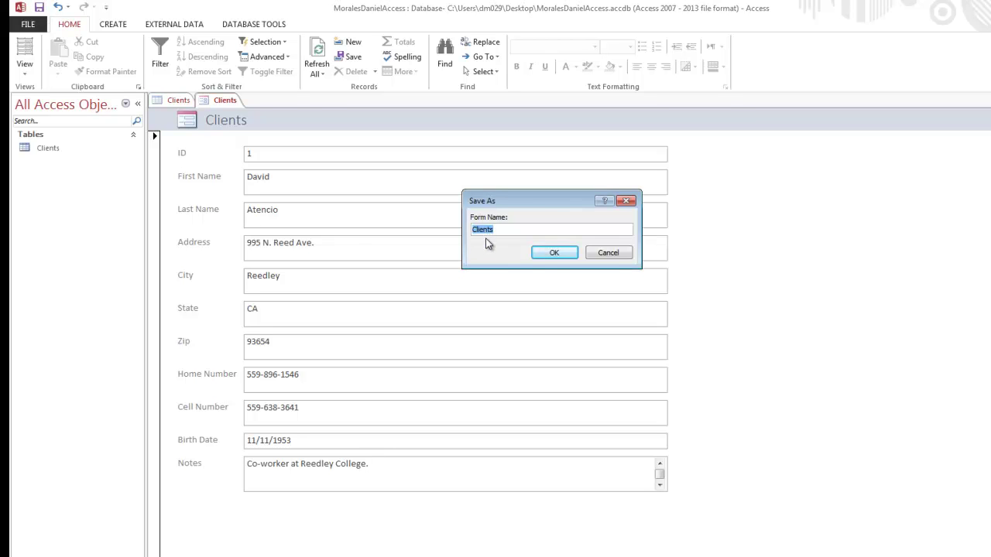
pyautogui.click(551, 254)
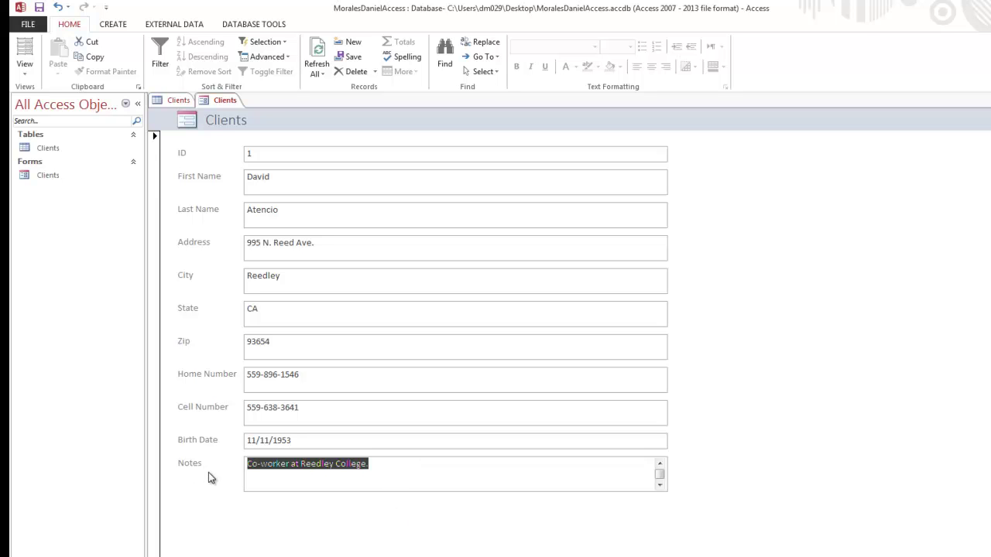
pyautogui.click(381, 476)
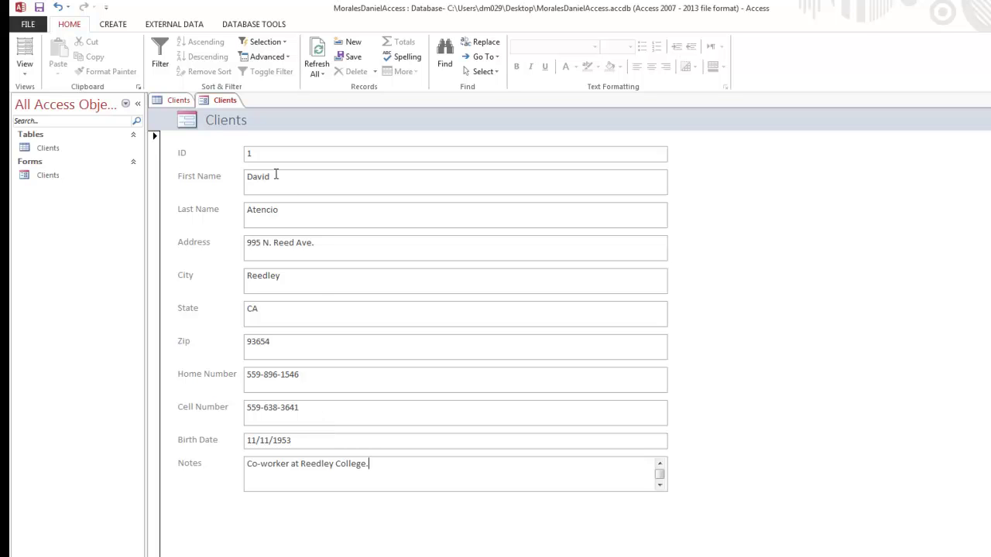
# Step: Keep the completed first client record and move the form to a blank new record
pyautogui.click(259, 481)
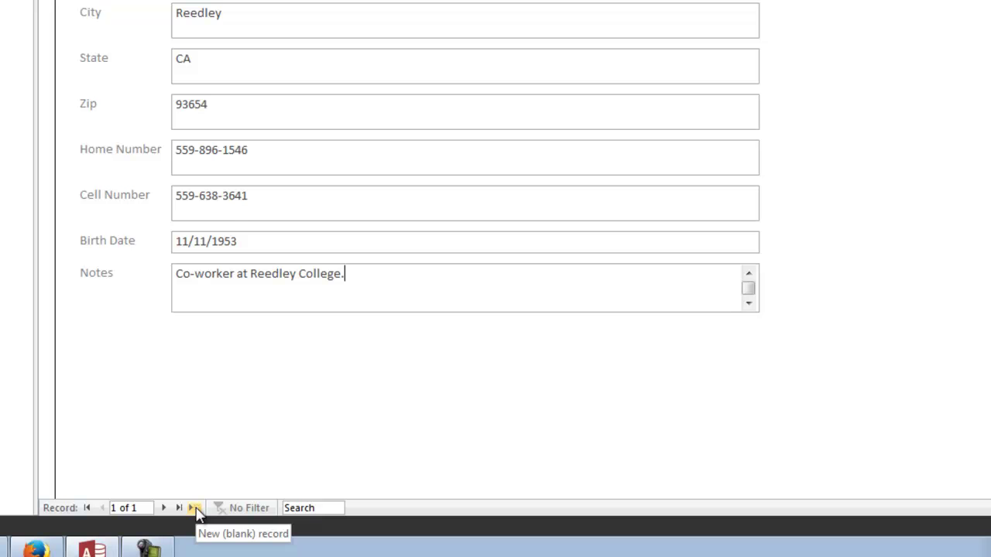
pyautogui.click(195, 509)
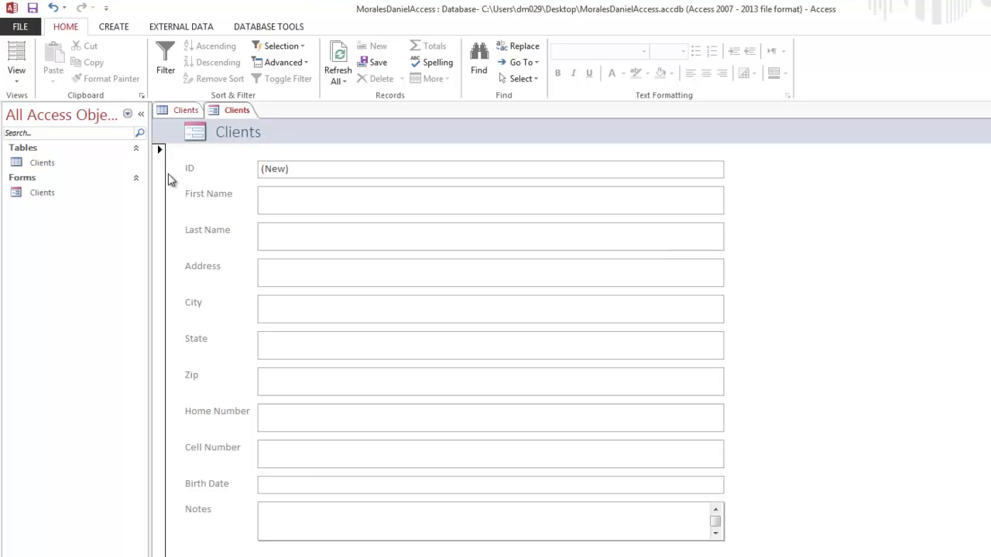
# Step: Refresh the Clients table datasheet so the new client shows as record 1
pyautogui.click(181, 114)
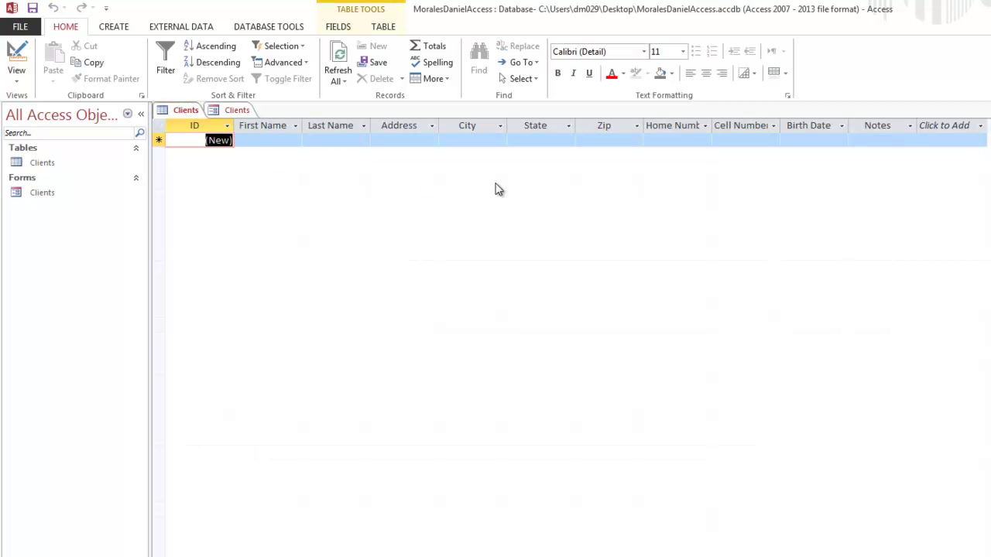
pyautogui.click(344, 82)
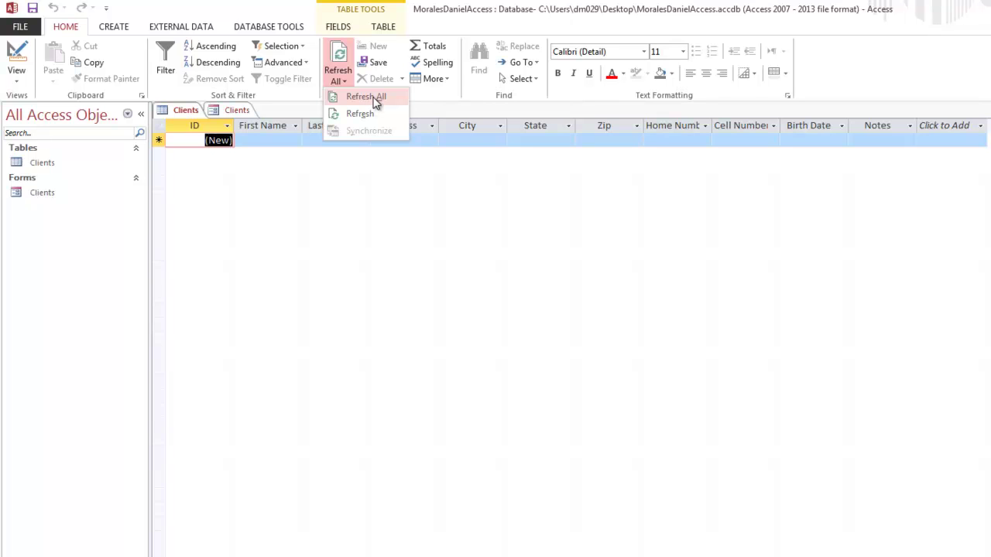
pyautogui.click(375, 99)
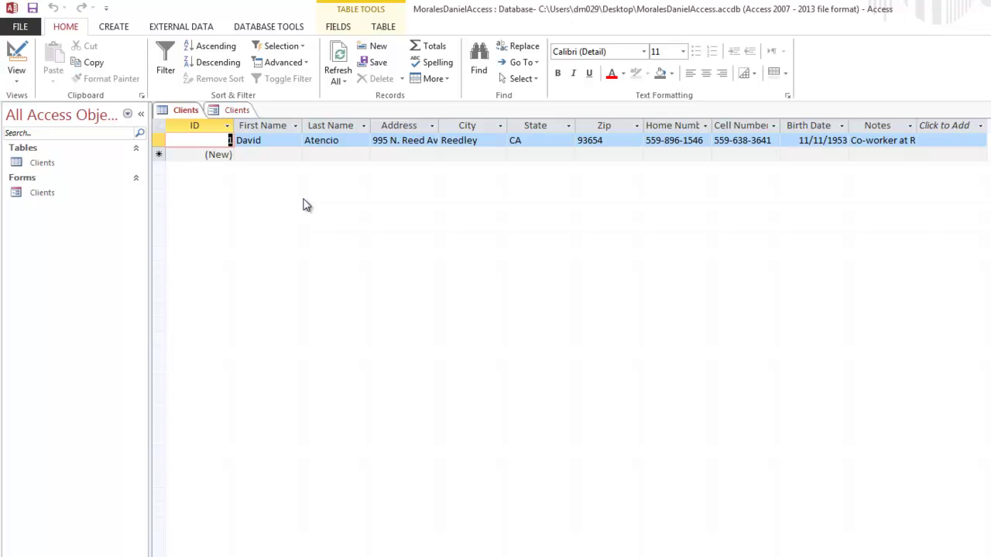
# Step: Reopen the Clients form from the navigation pane to display the full record
pyautogui.click(55, 165)
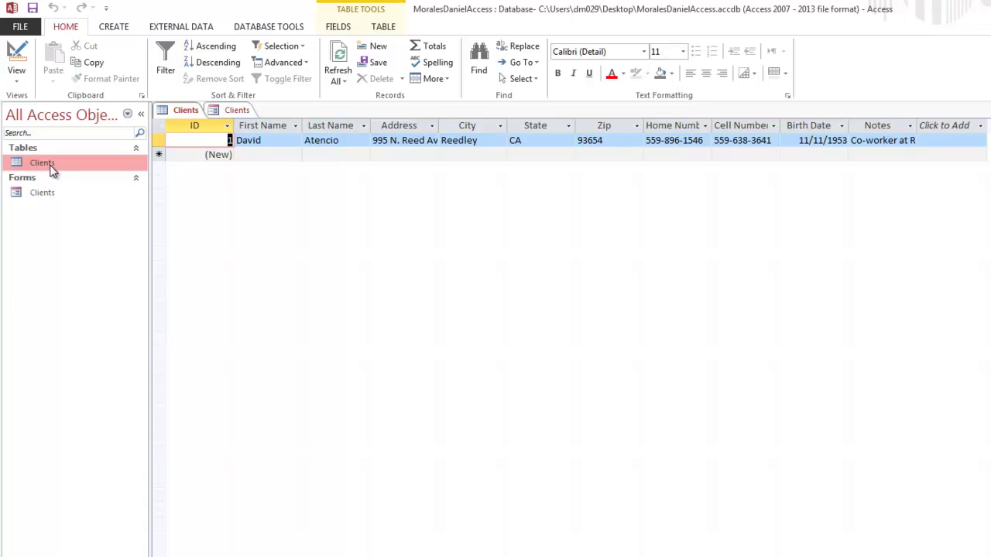
pyautogui.click(43, 196)
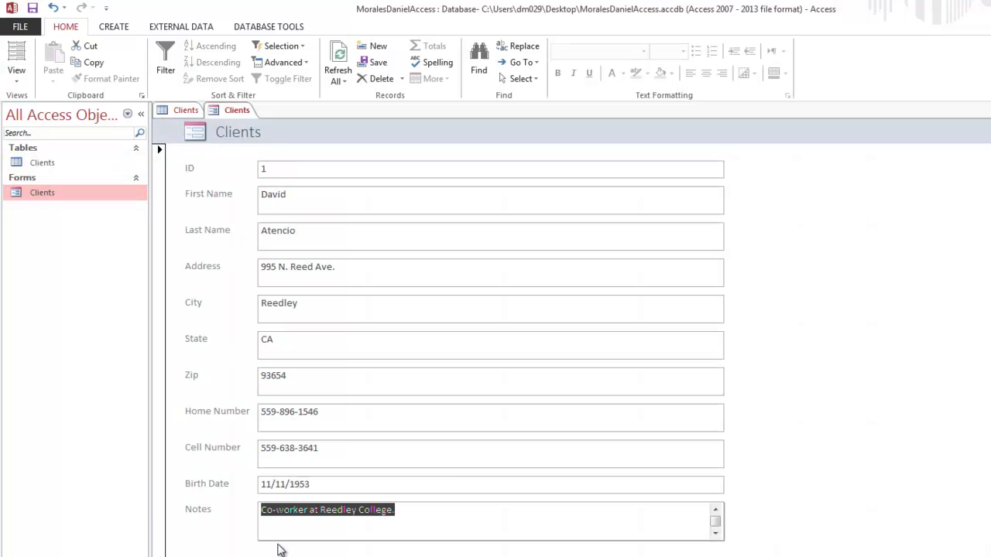
pyautogui.click(442, 510)
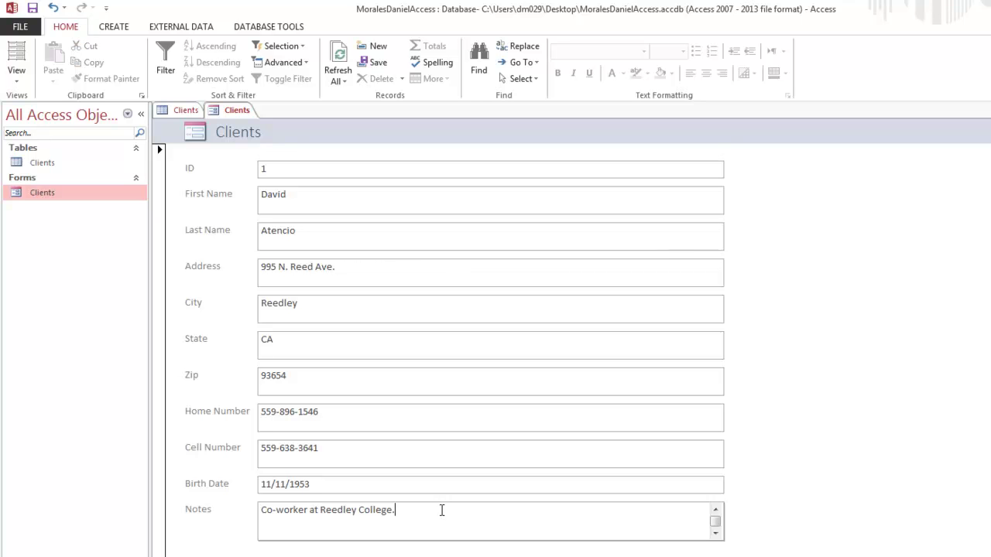